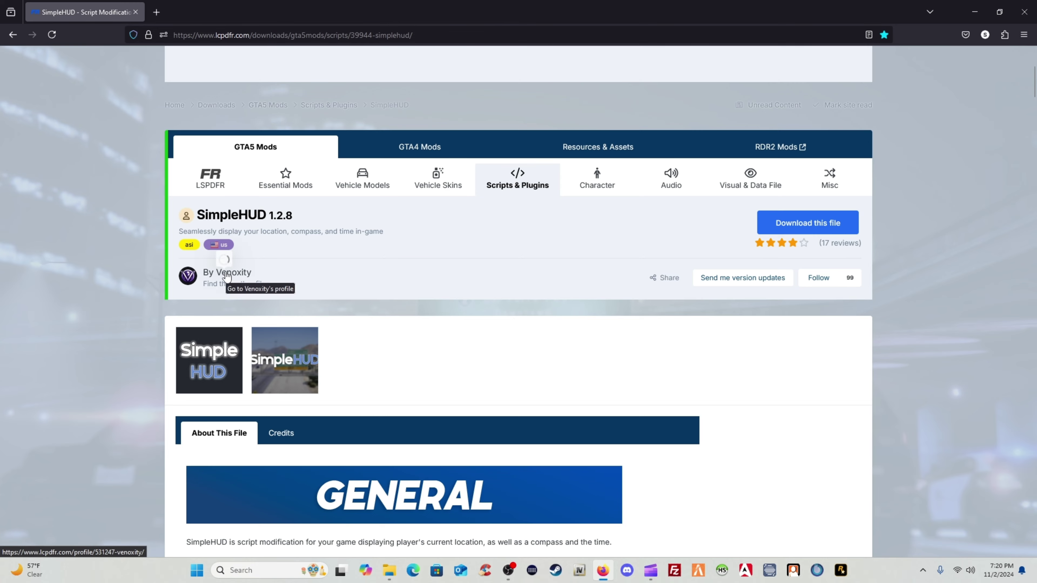
Agree to the download terms and download SimpleHUD.v1.2.8.zip from LCPDFR.com
click(825, 224)
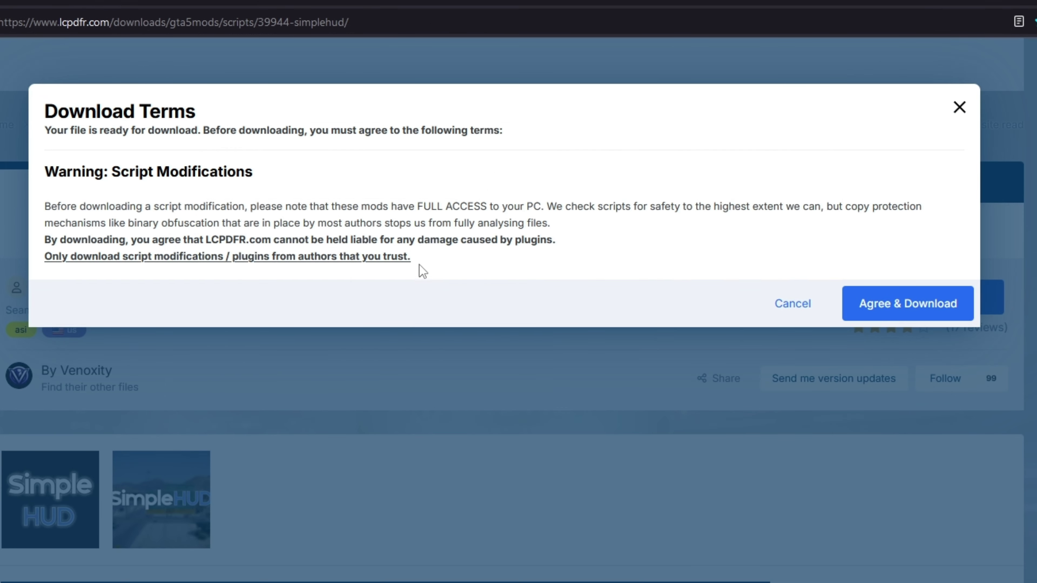
click(921, 295)
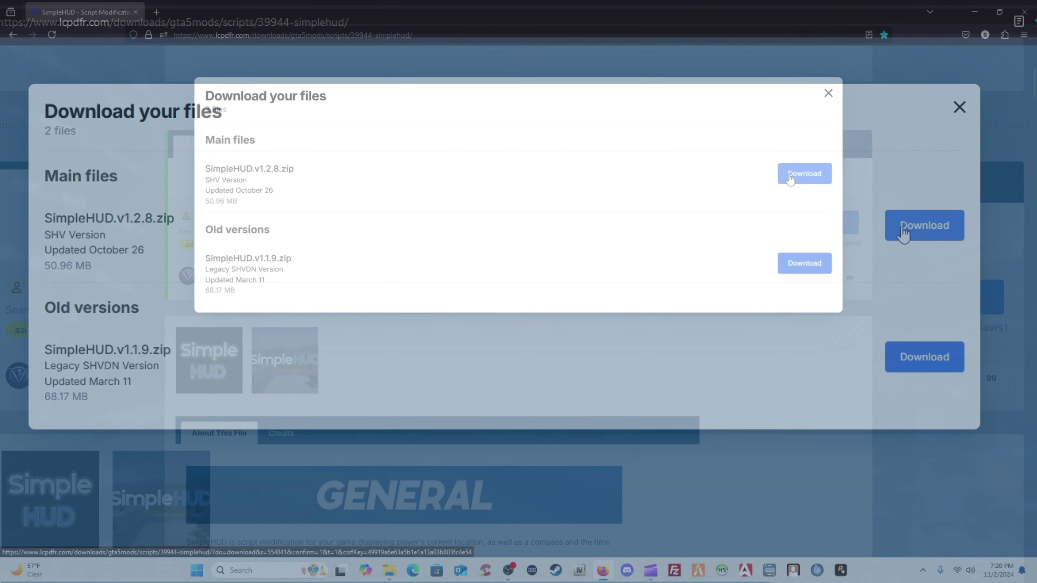
click(807, 173)
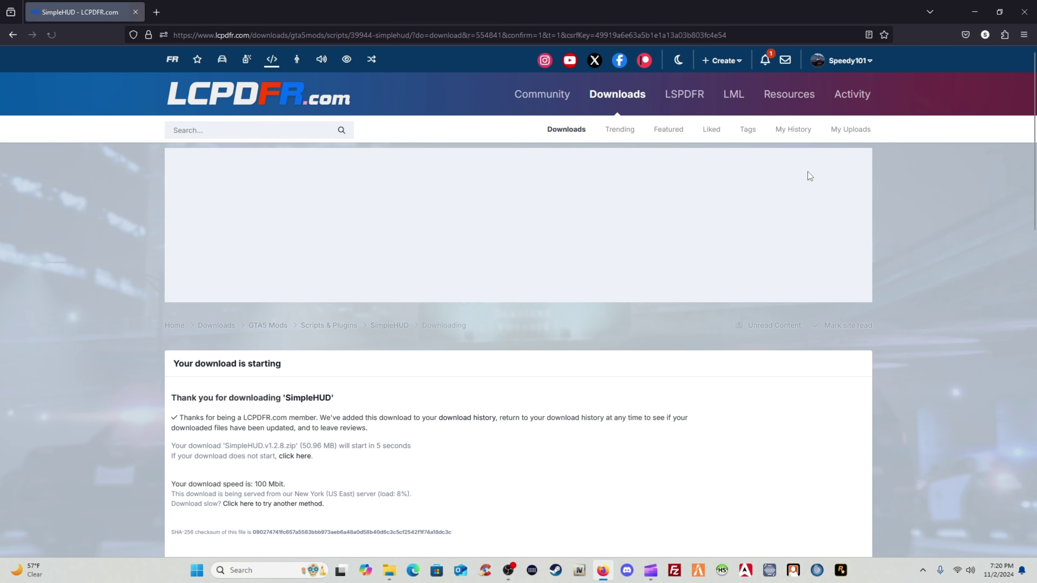
click(13, 34)
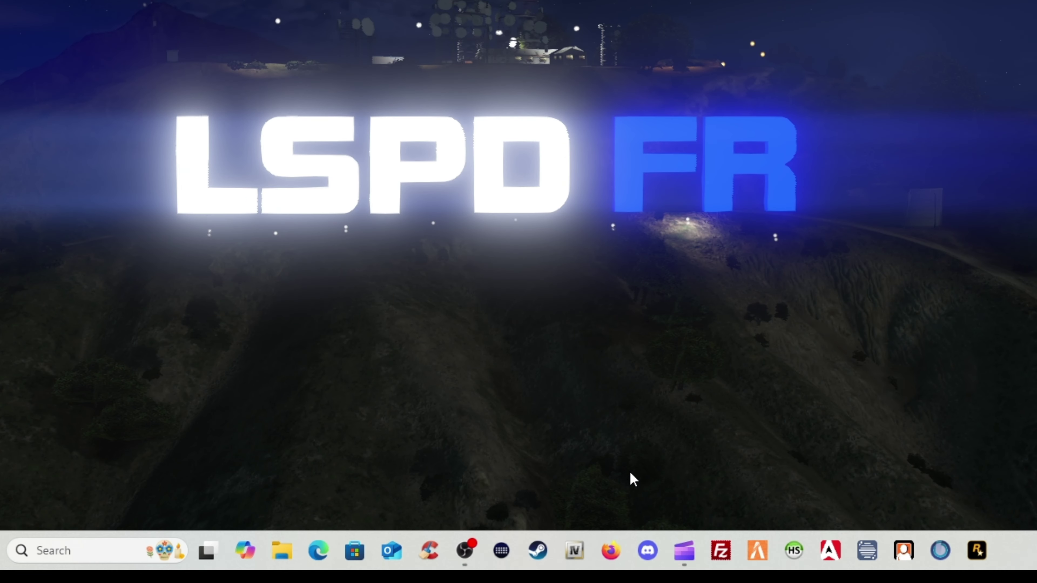
Launch OpenIV on GTA V for Windows and snap it to the top-right screen quarter
click(579, 563)
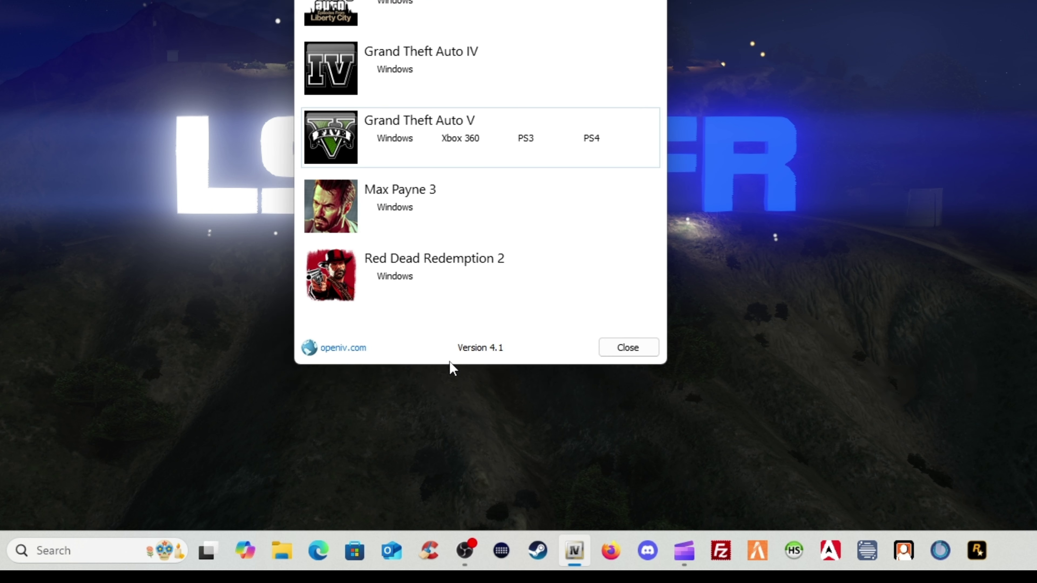
click(408, 143)
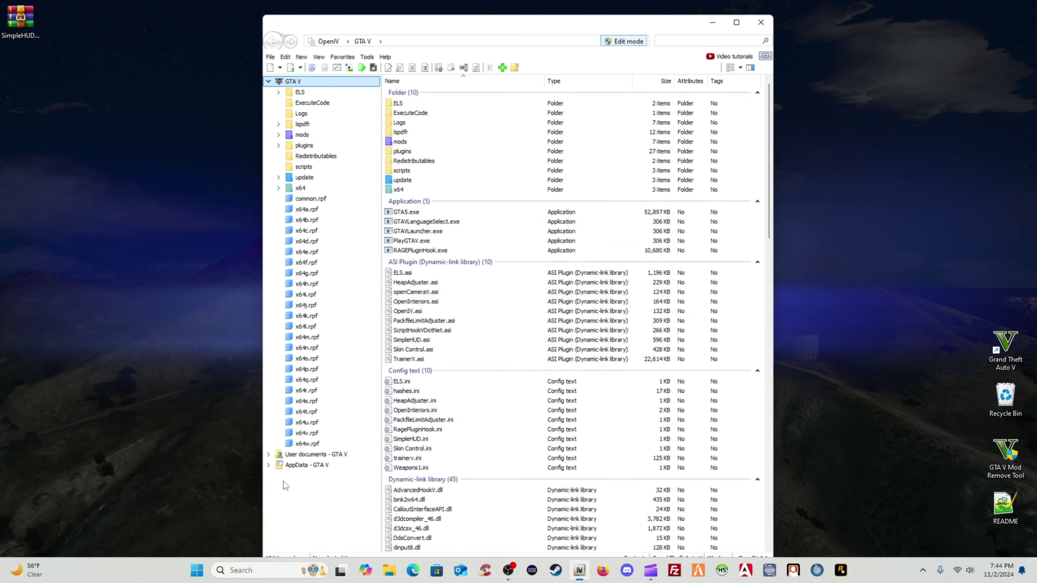
mouse_move(737, 20)
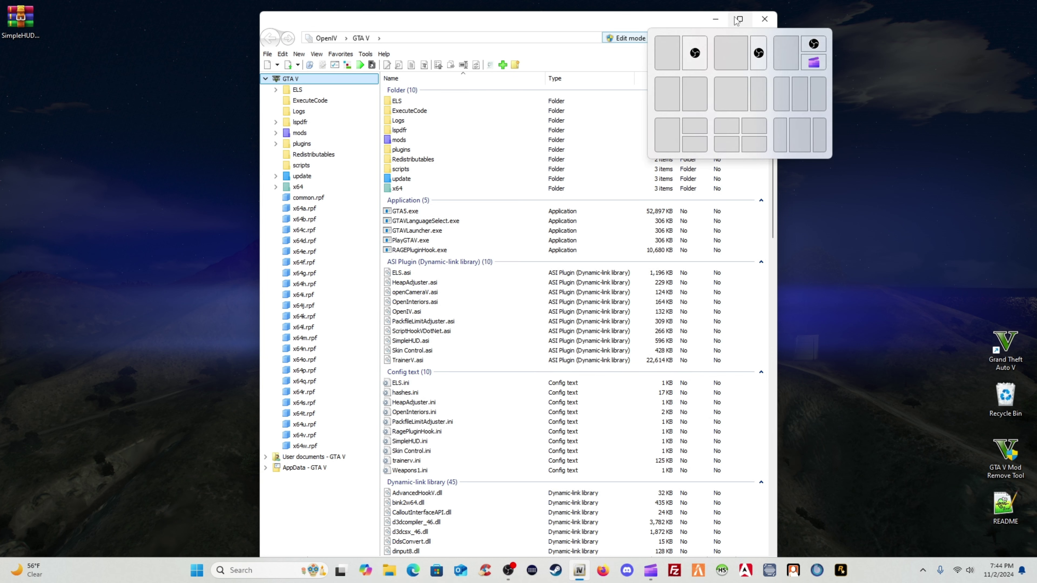
click(753, 126)
click(651, 419)
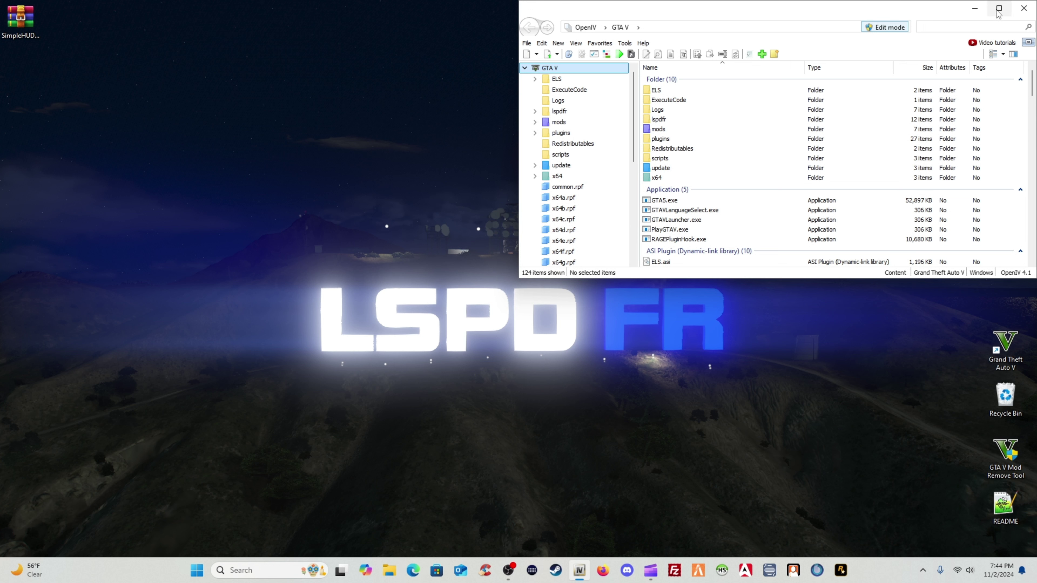
mouse_move(998, 12)
click(960, 133)
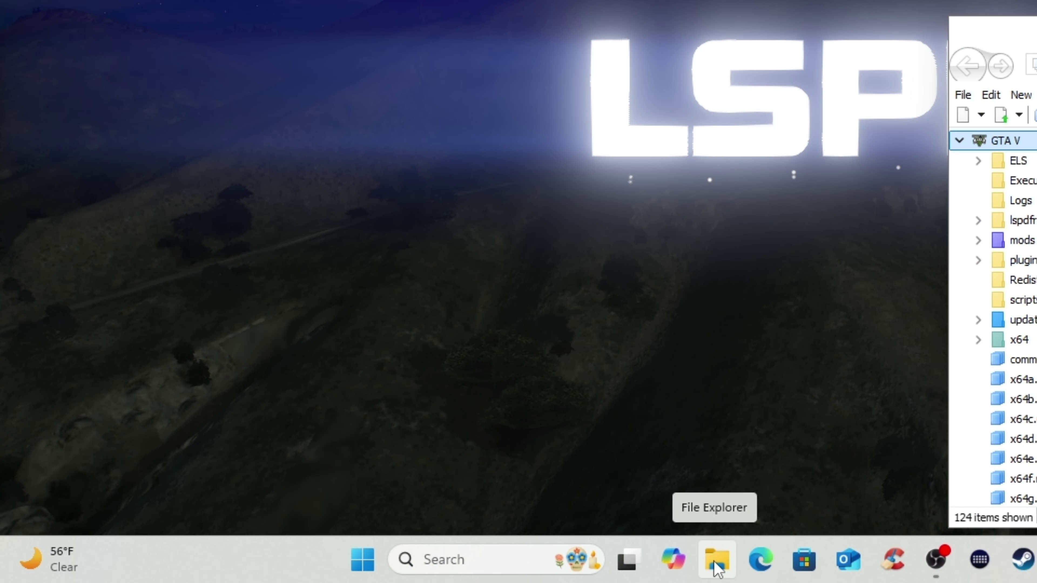
Open the pinned Grand Theft Auto V folder in Explorer and snap it top-right
right_click(716, 566)
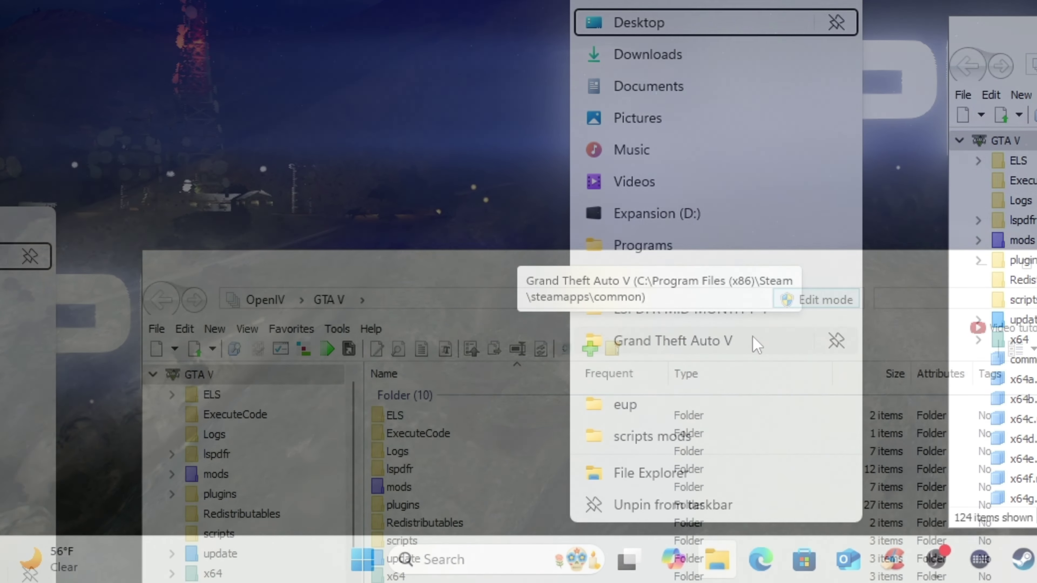
click(757, 338)
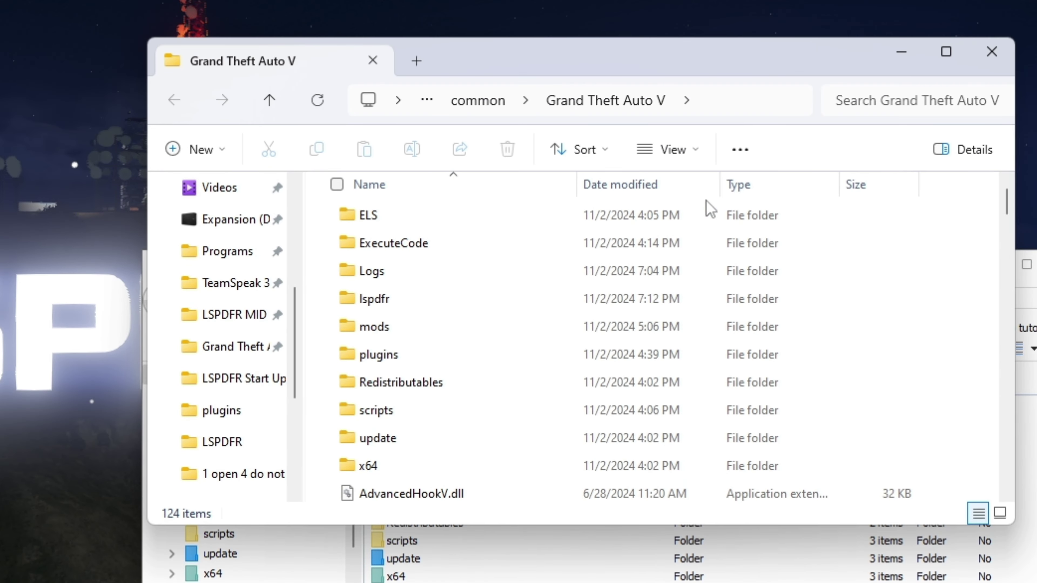
mouse_move(946, 52)
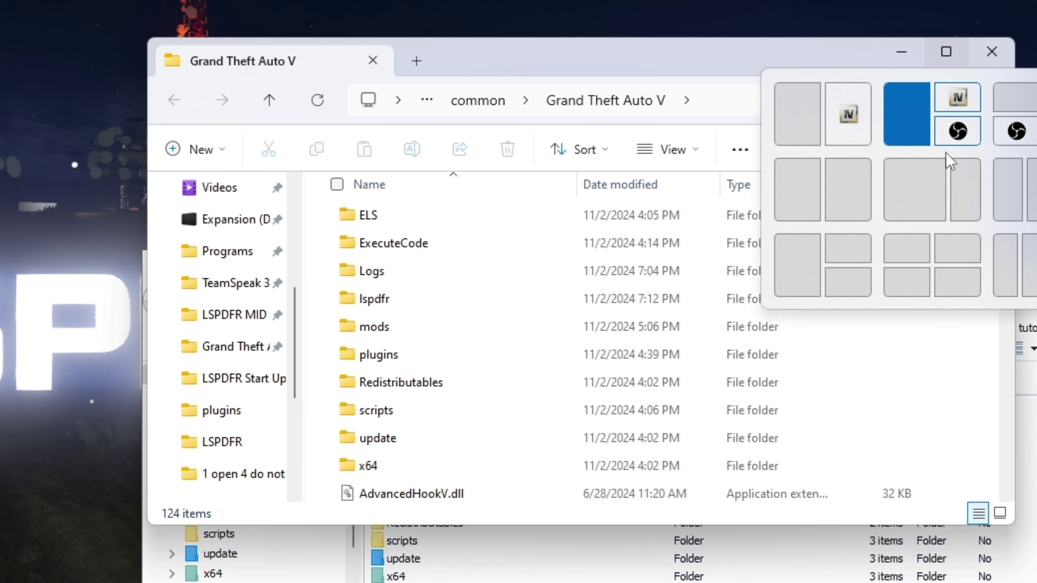
click(959, 255)
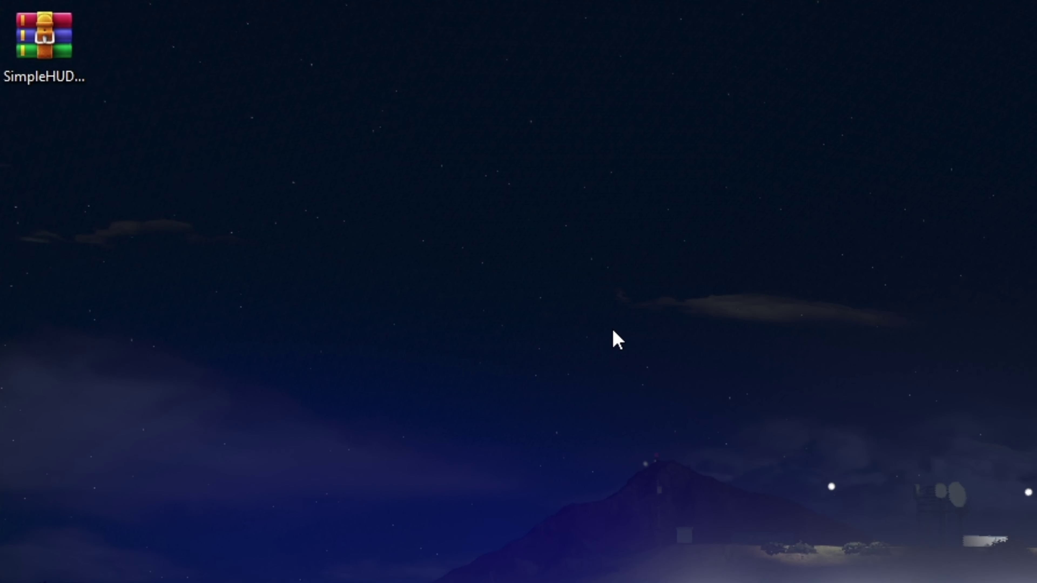
Open SimpleHUD.v1.2.8.zip from the desktop in WinRAR and snap its window
click(49, 66)
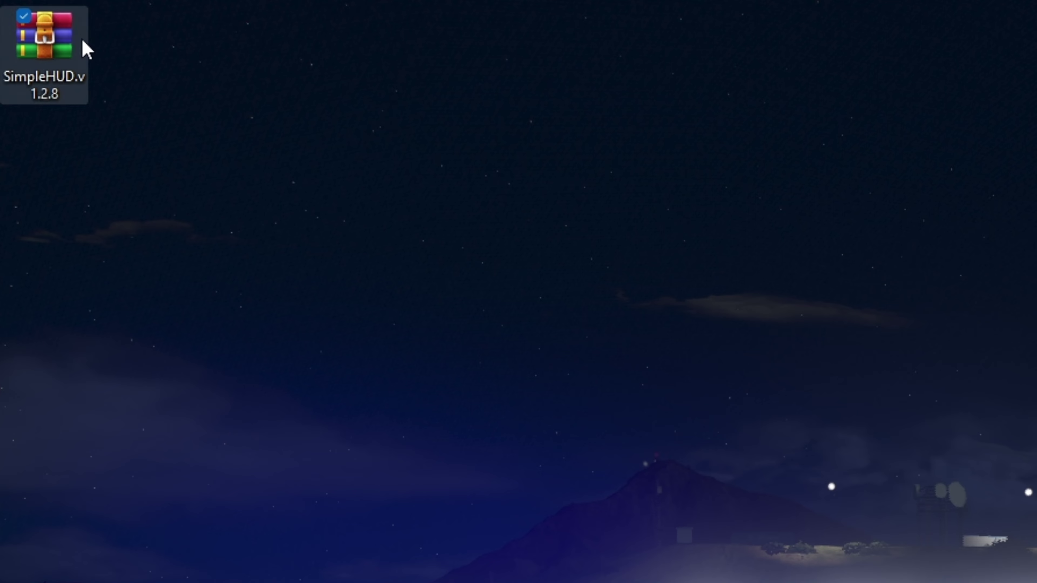
double_click(73, 38)
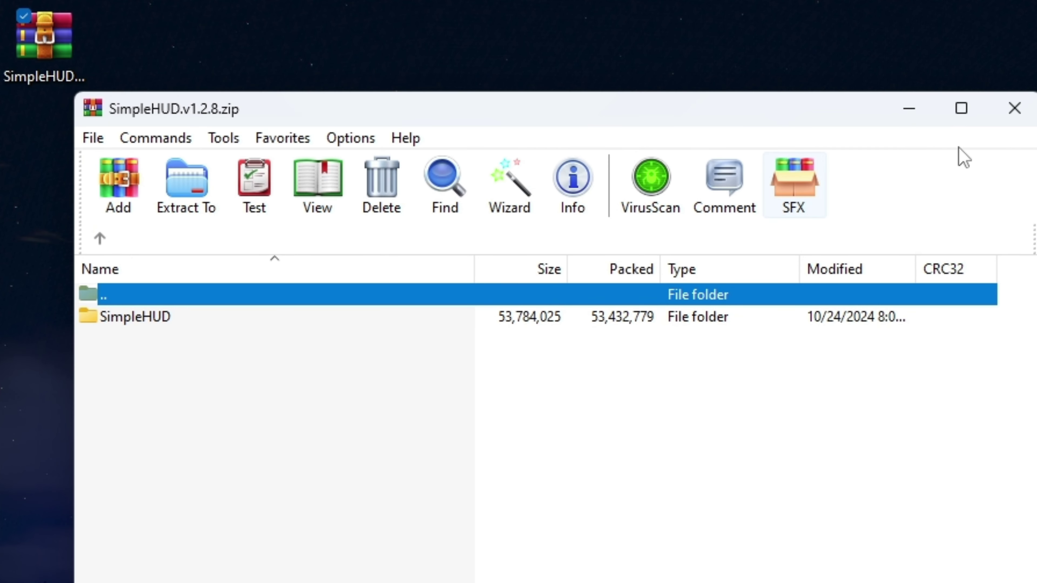
mouse_move(972, 116)
click(798, 271)
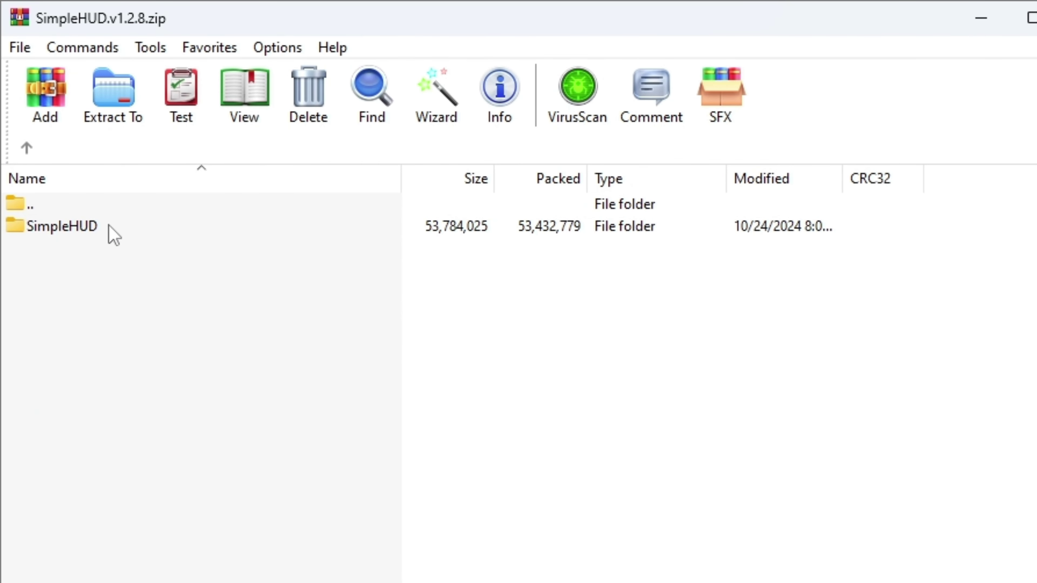
Browse into SimpleHUD > Props & Textures and select the PART ONE installer
double_click(108, 225)
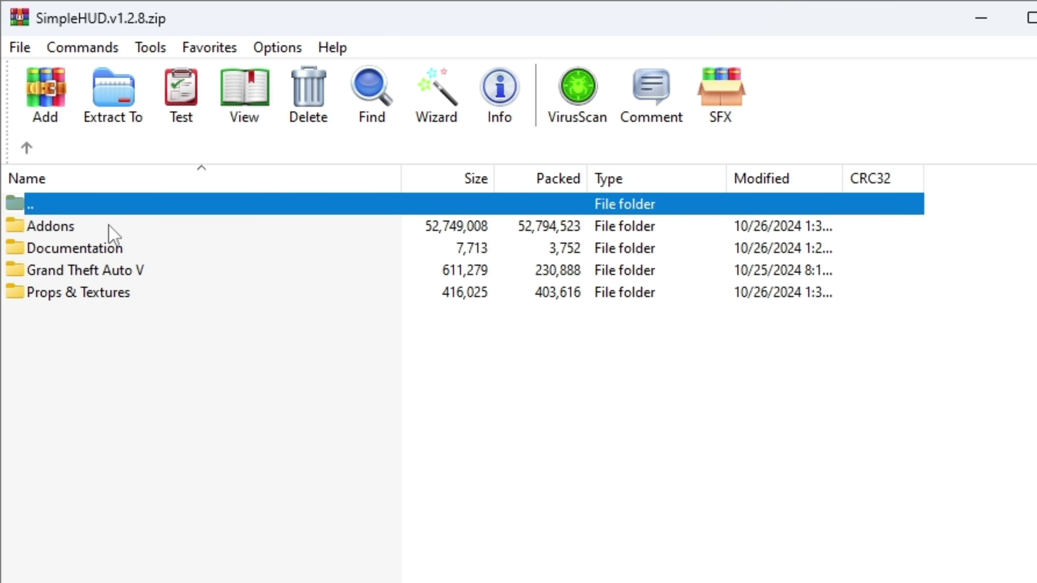
double_click(146, 295)
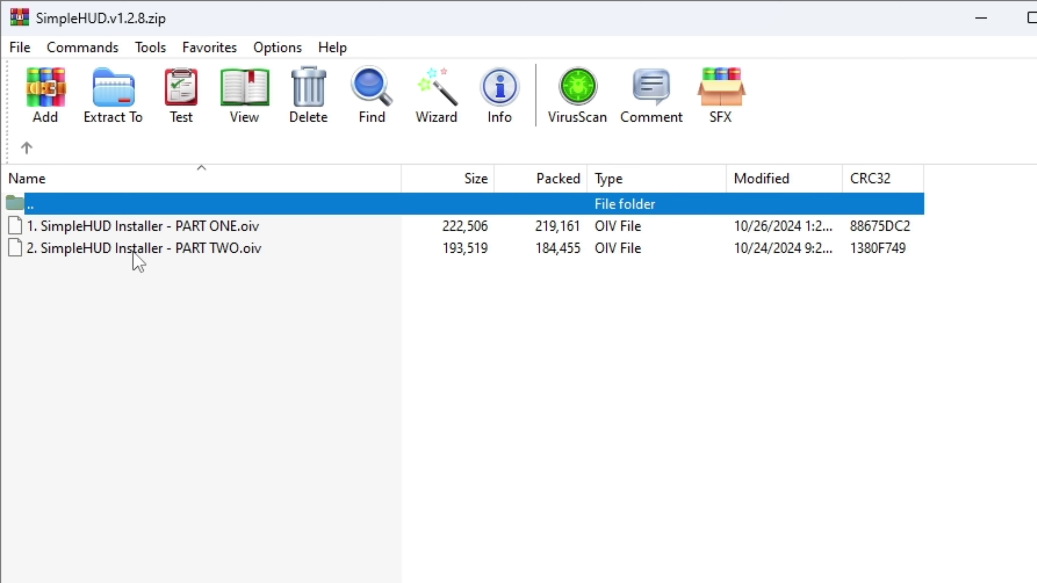
click(126, 229)
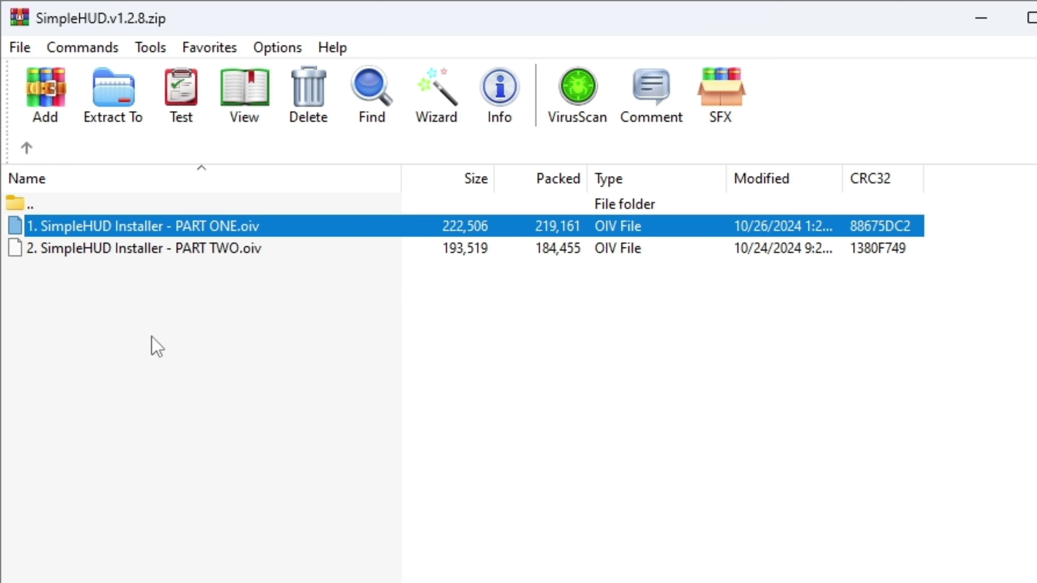
click(121, 250)
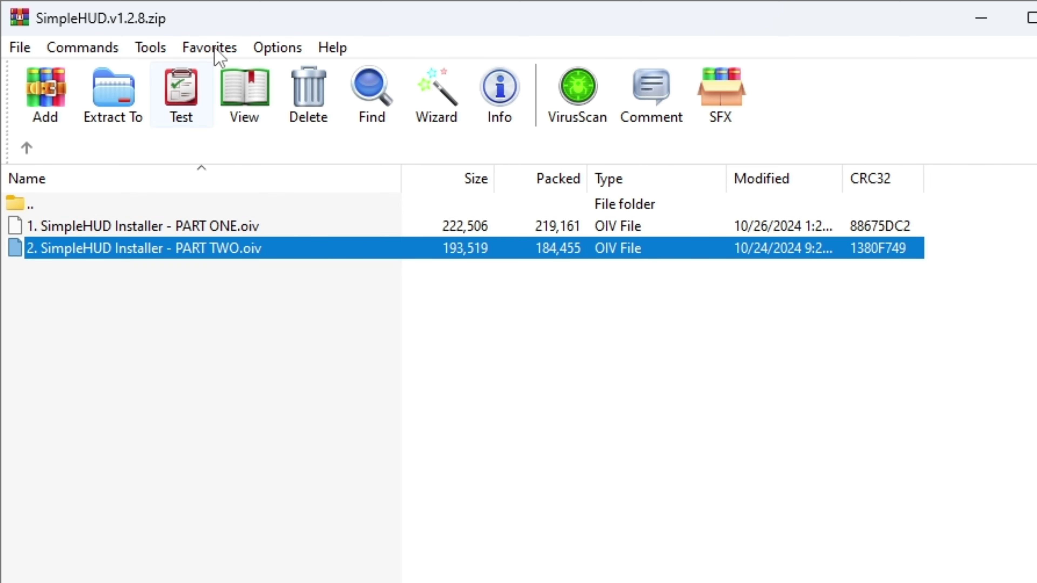
click(146, 227)
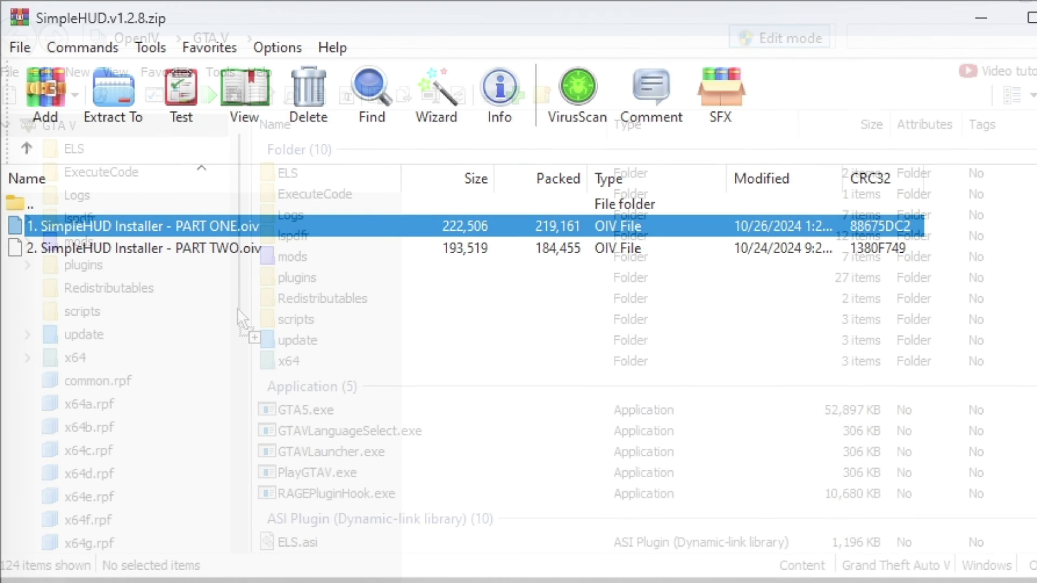
Drop PART ONE.oiv onto OpenIV and install SimpleHUD Part One into the mods folder
drag(238, 329, 527, 370)
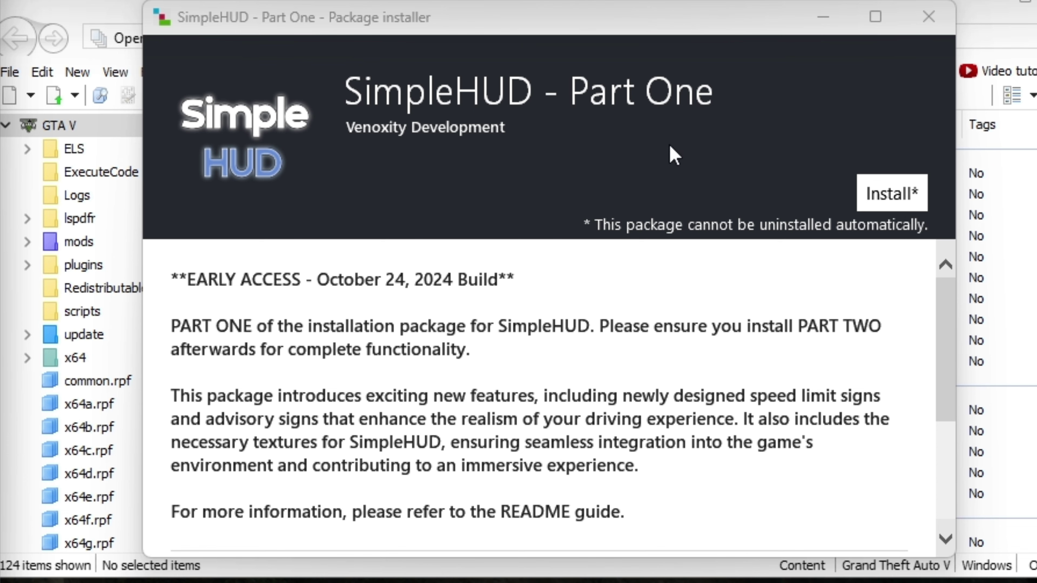
click(900, 195)
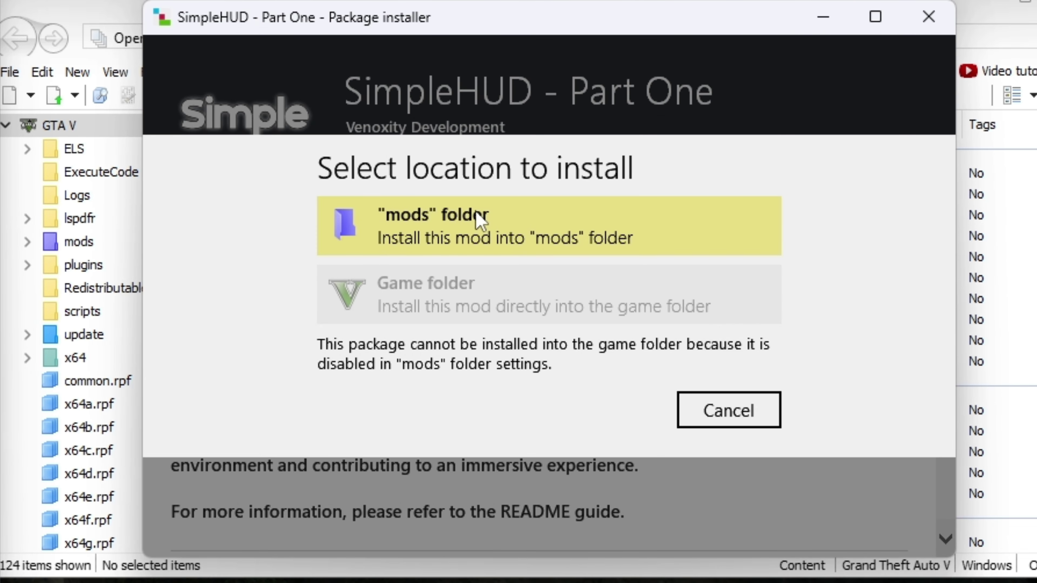
click(681, 234)
click(505, 406)
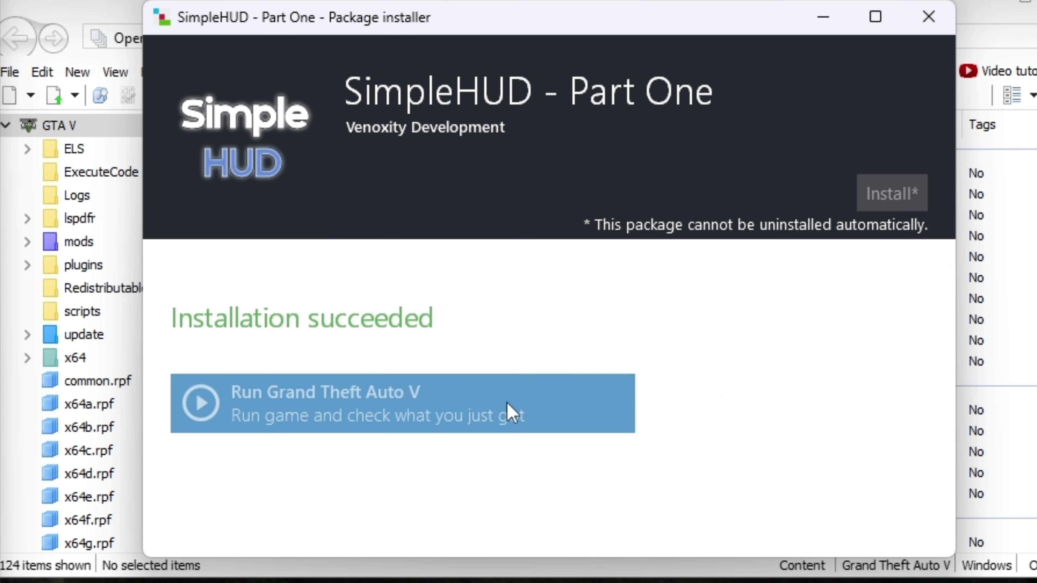
click(843, 516)
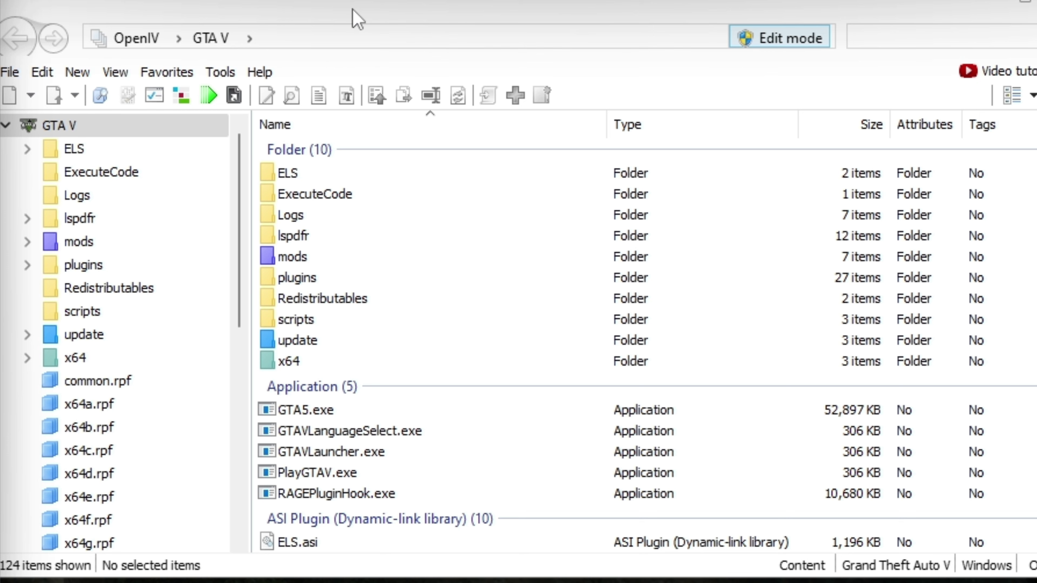
Drag 2. SimpleHUD Installer - PART TWO.oiv from WinRAR onto OpenIV's file list
click(358, 18)
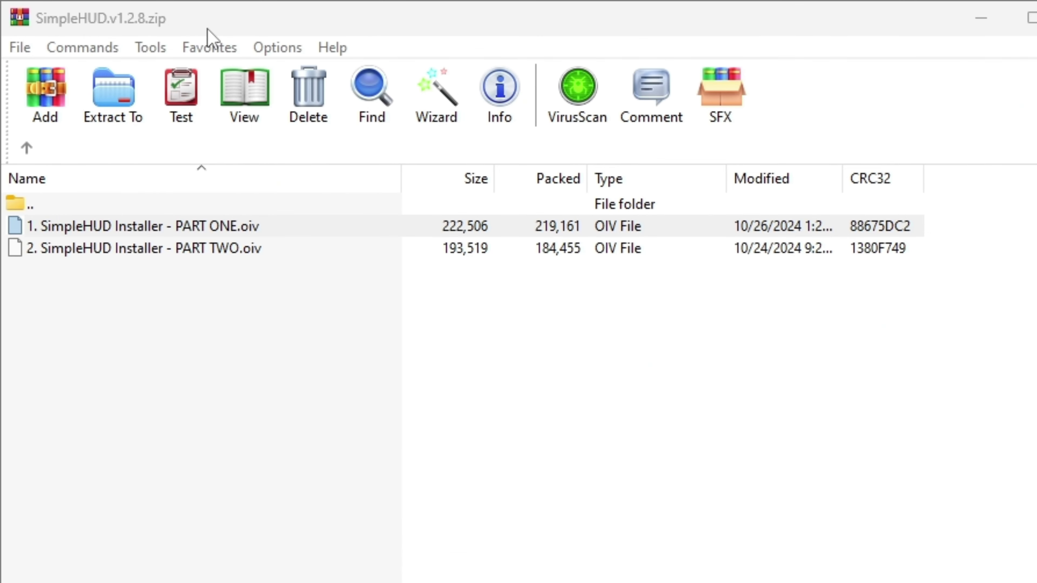
click(208, 22)
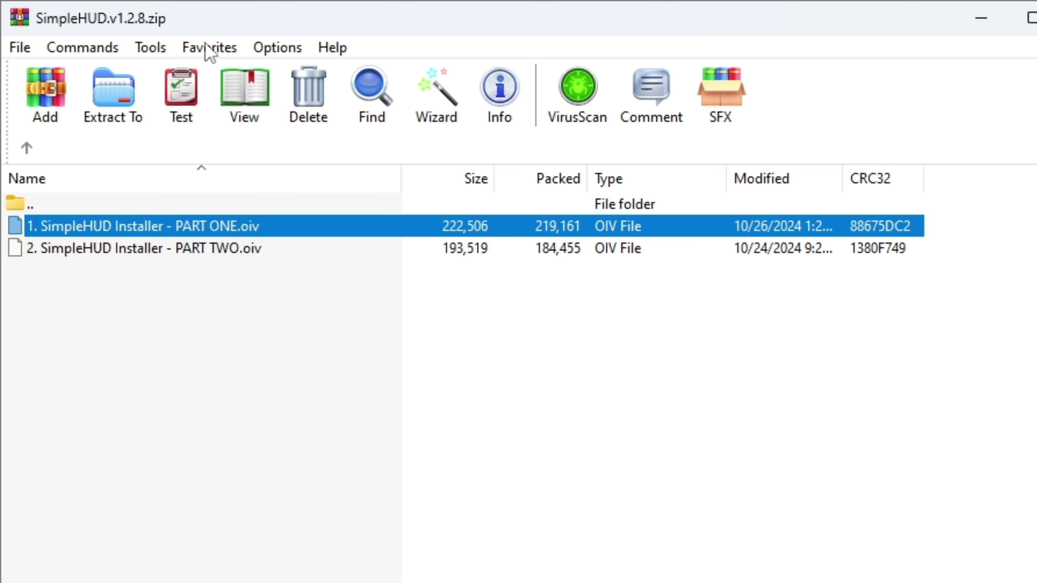
click(123, 248)
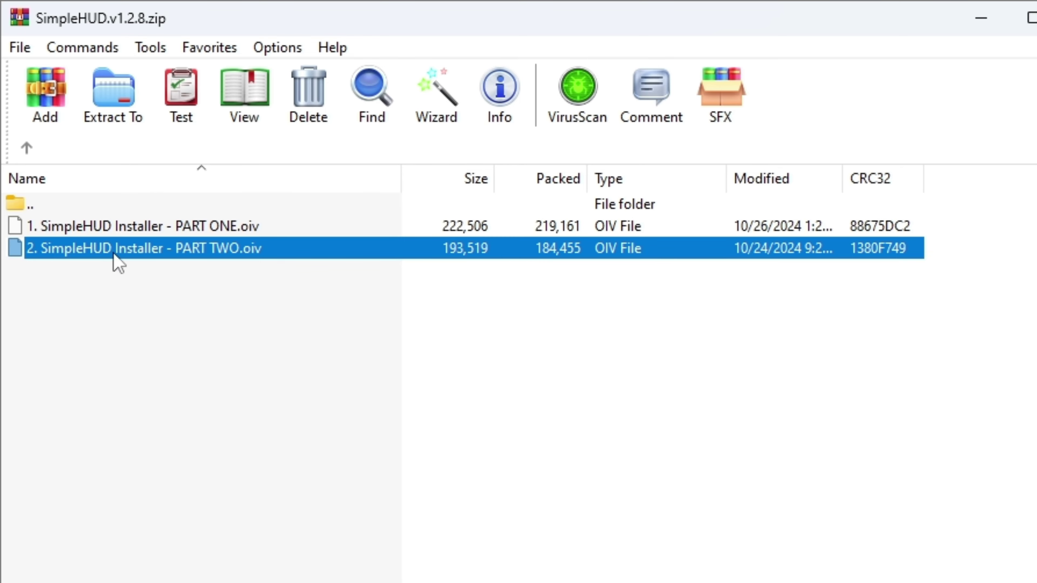
drag(539, 377, 542, 377)
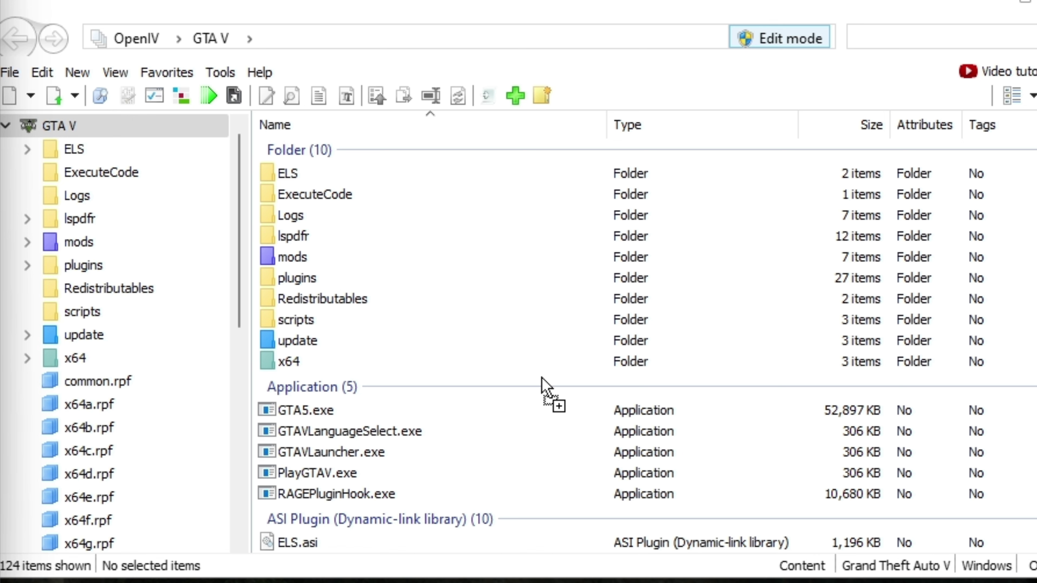
drag(541, 377, 546, 385)
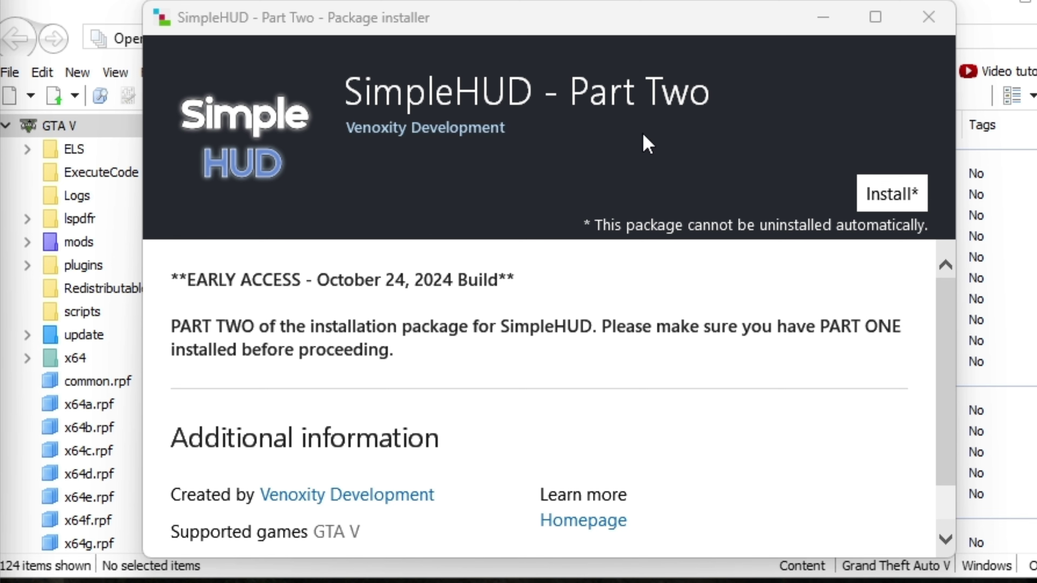
Install the SimpleHUD Part Two package into the mods folder and close the installer
click(907, 192)
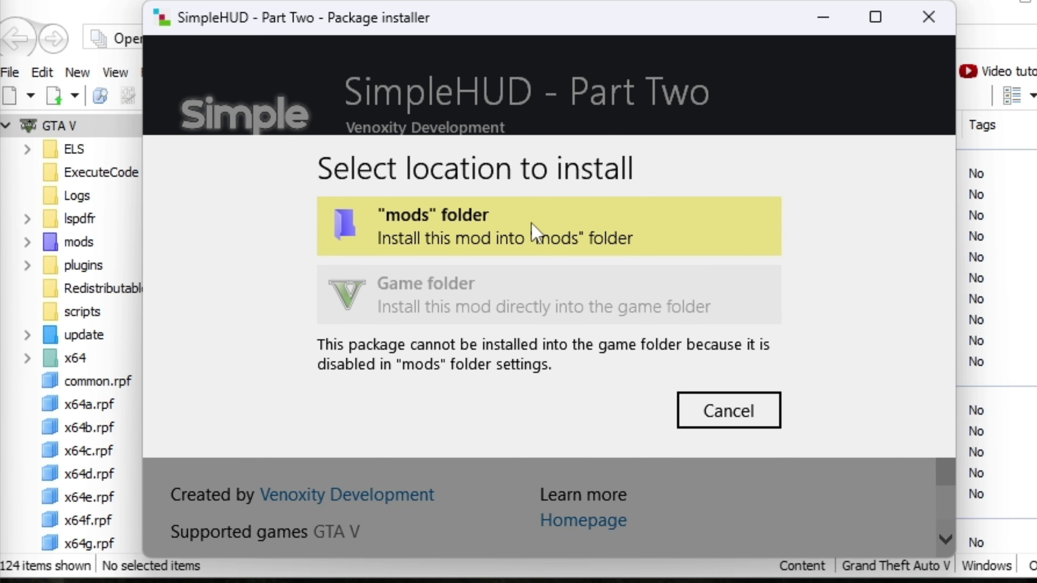
click(548, 222)
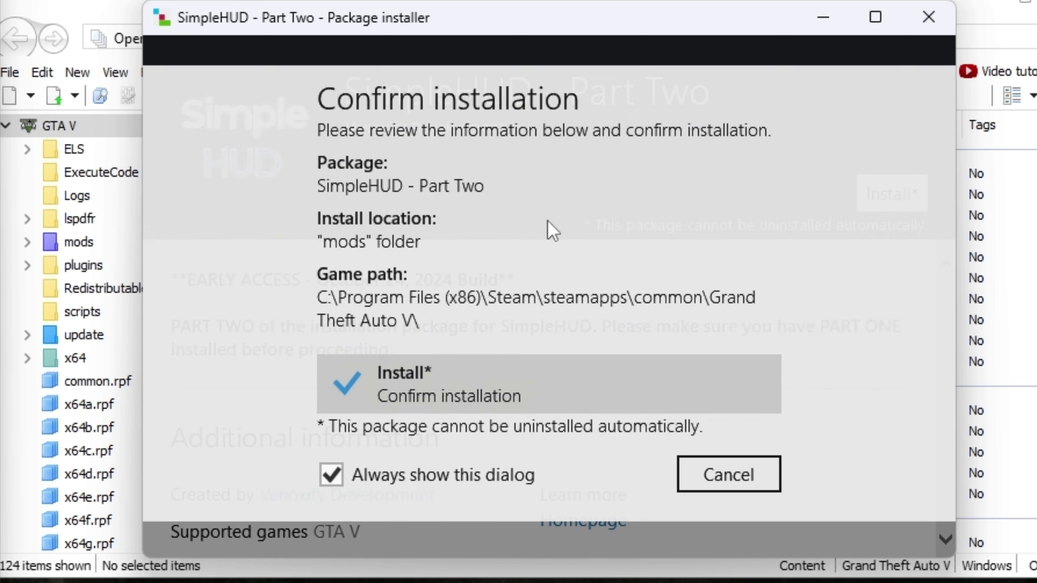
click(580, 385)
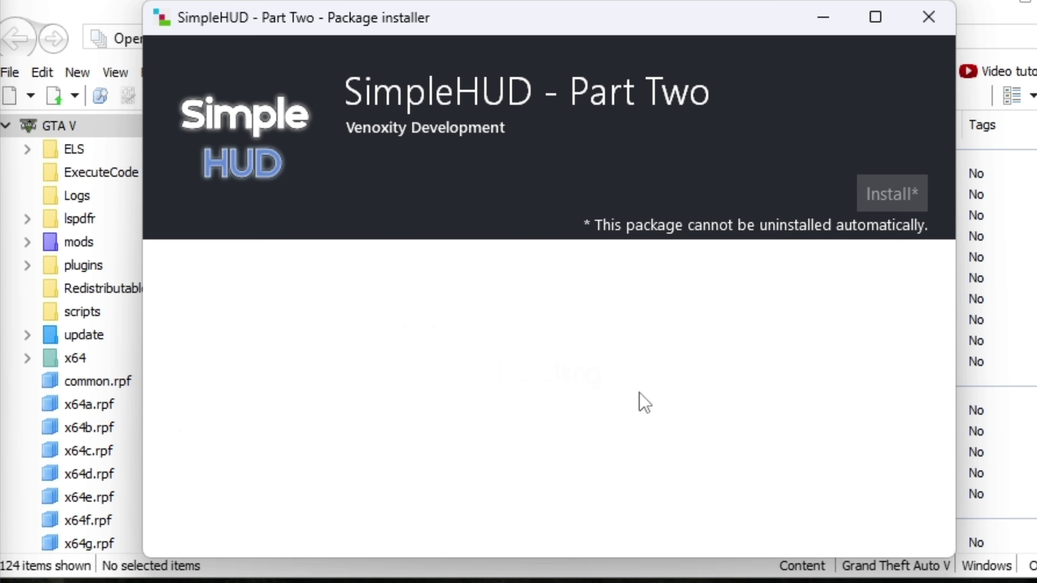
click(846, 506)
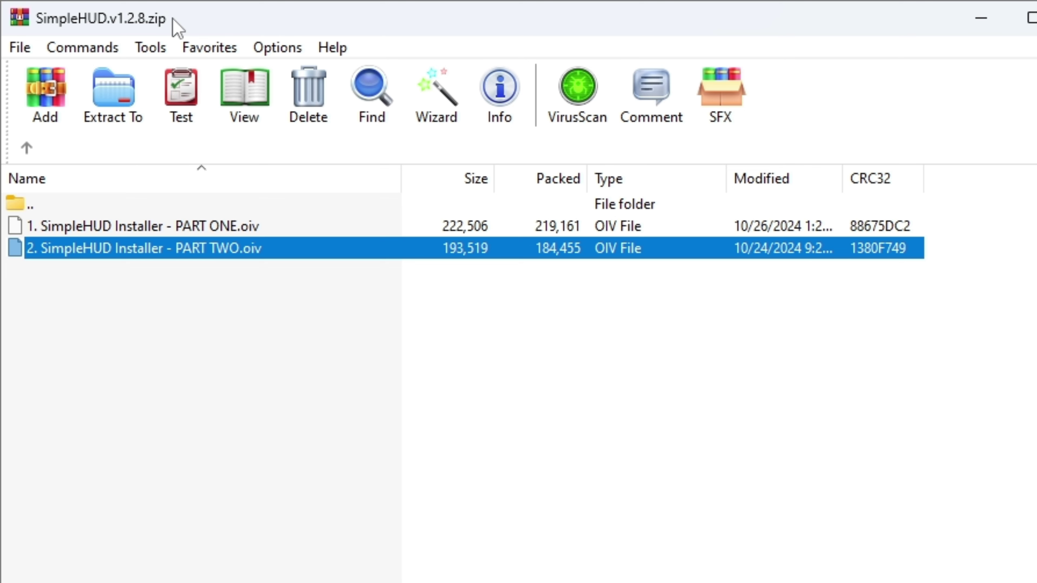
Browse to Addons > 1. Postal Map and drag INSTALL - Postal Map.oiv onto OpenIV
click(25, 151)
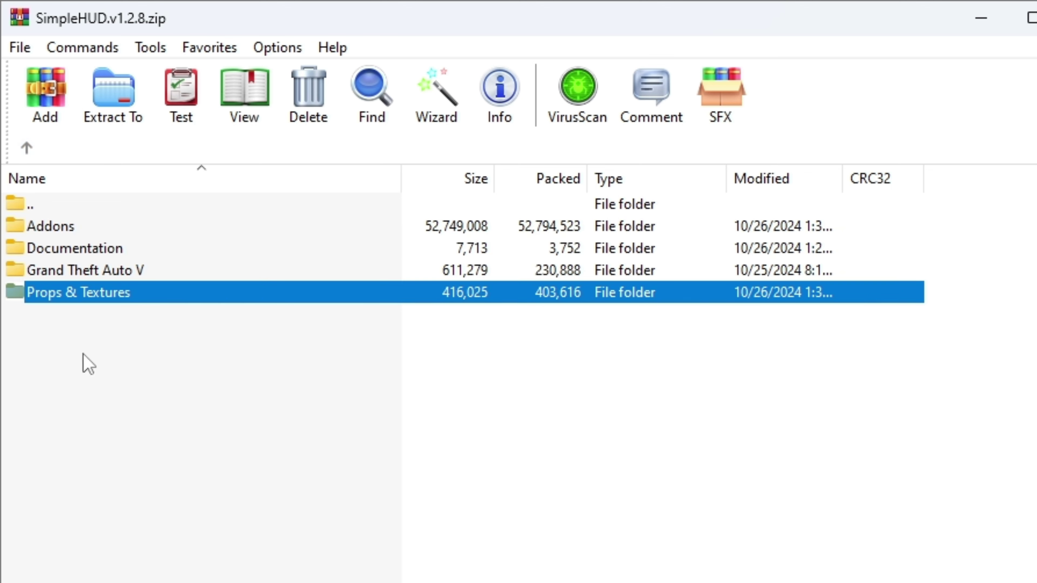
double_click(89, 228)
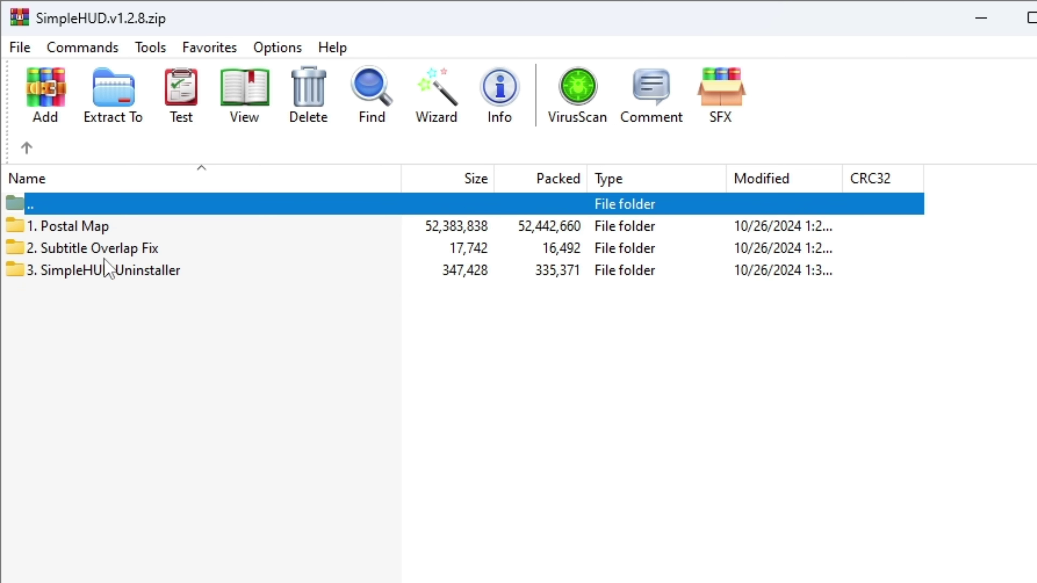
double_click(122, 226)
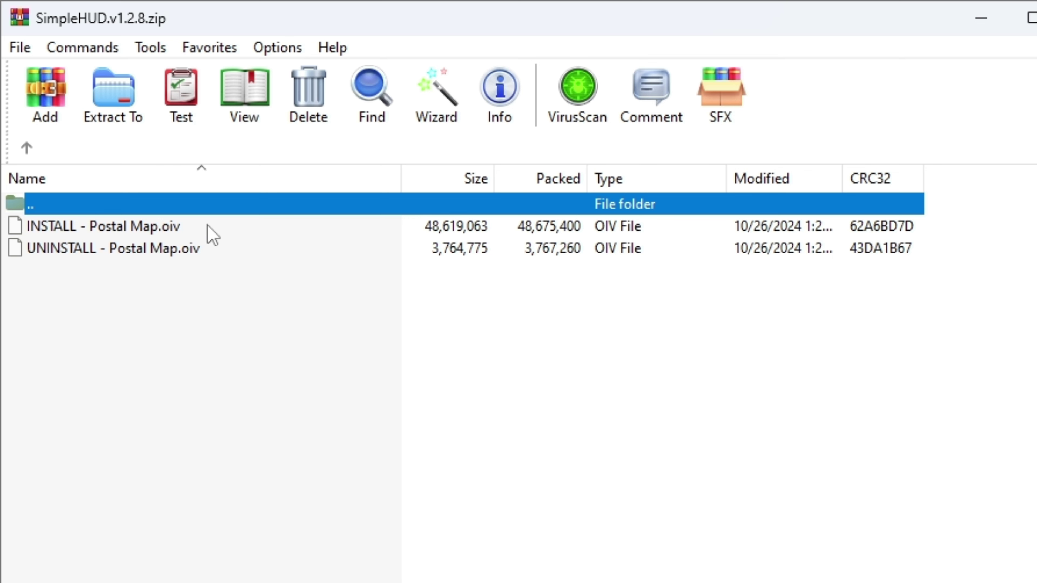
click(211, 226)
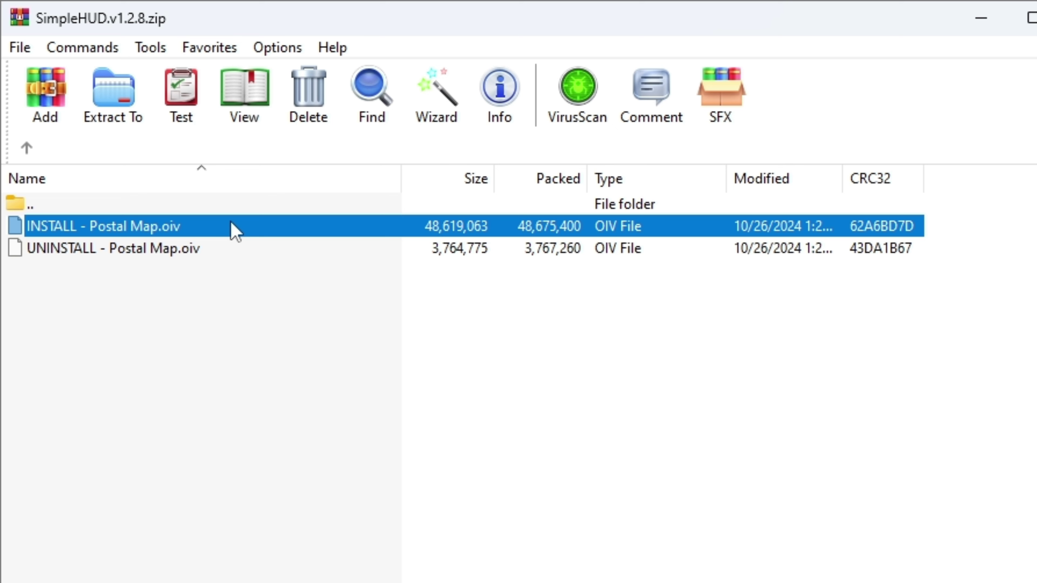
drag(227, 224, 185, 208)
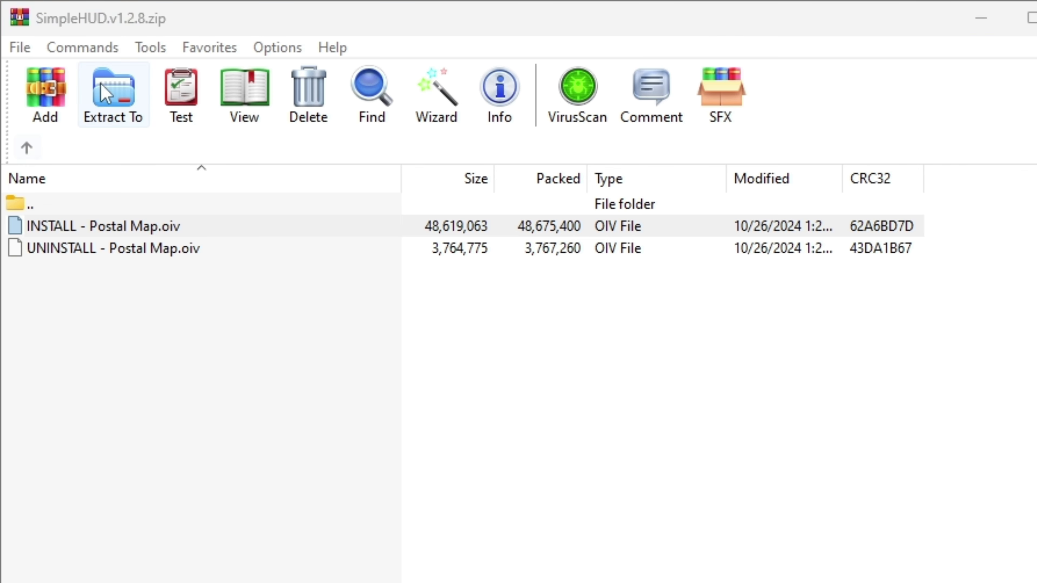
click(301, 31)
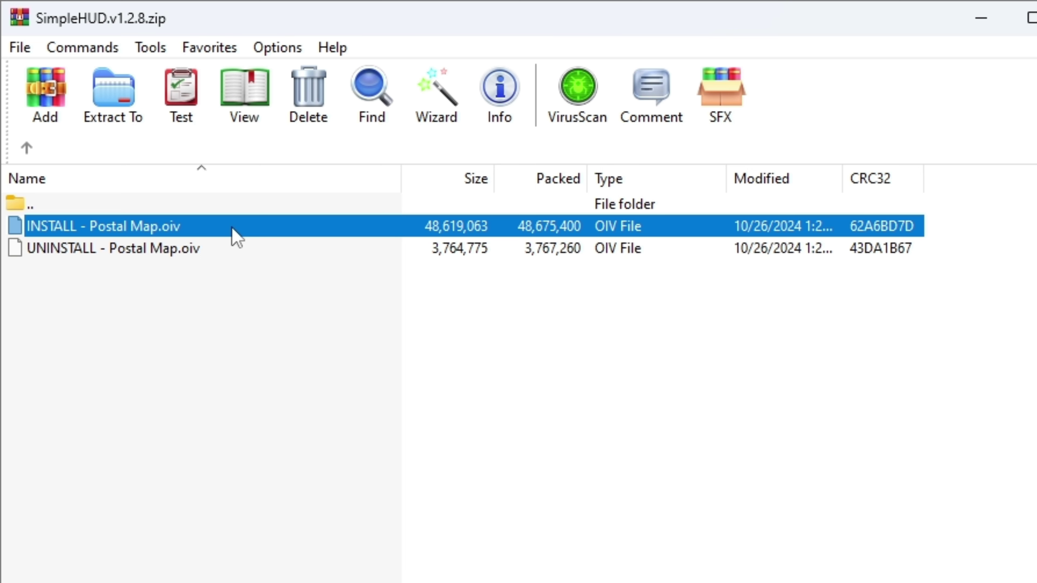
drag(236, 235, 687, 348)
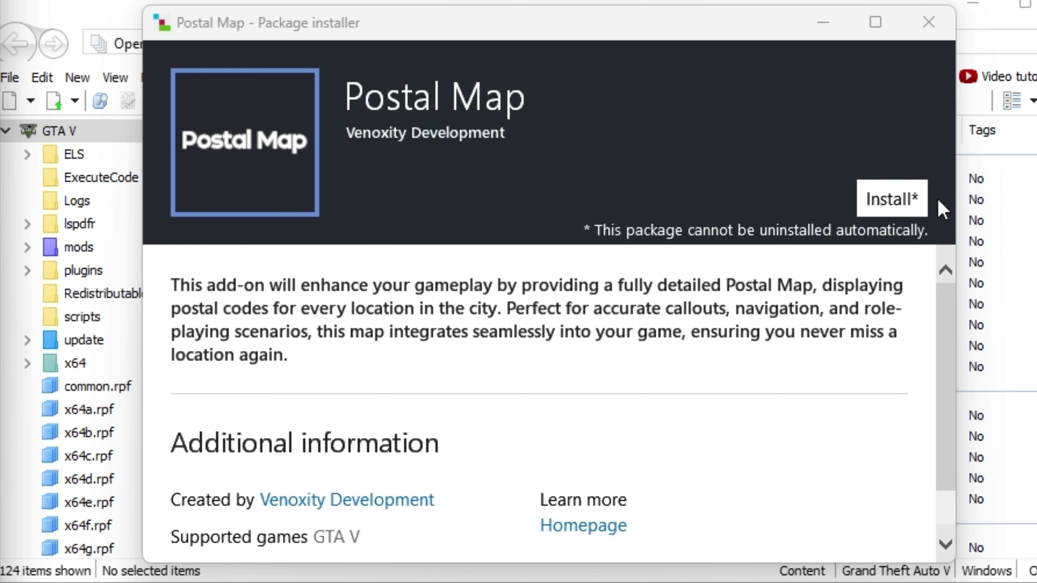
Install the Postal Map package into the mods folder and close the finished installer
click(885, 198)
click(557, 243)
click(533, 389)
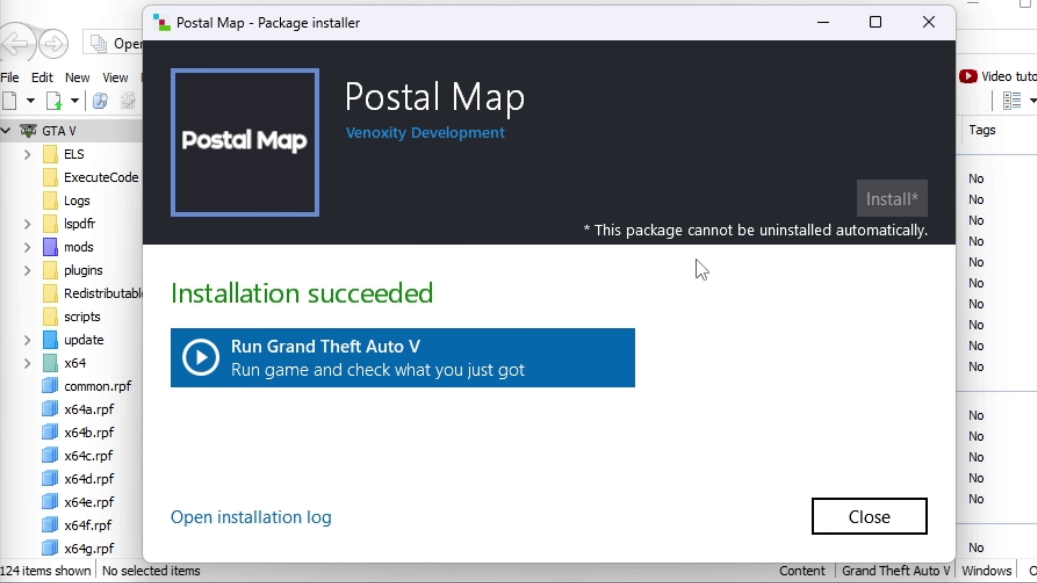
click(882, 518)
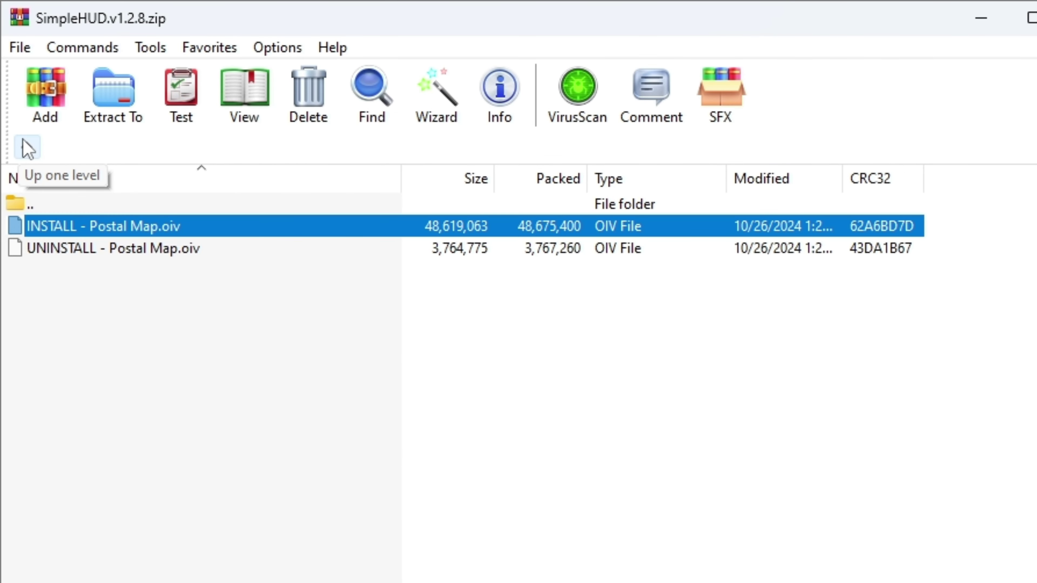
Open 2. Subtitle Overlap Fix and drag INSTALL - Subtitle Overlap Fix.oiv onto OpenIV
click(28, 148)
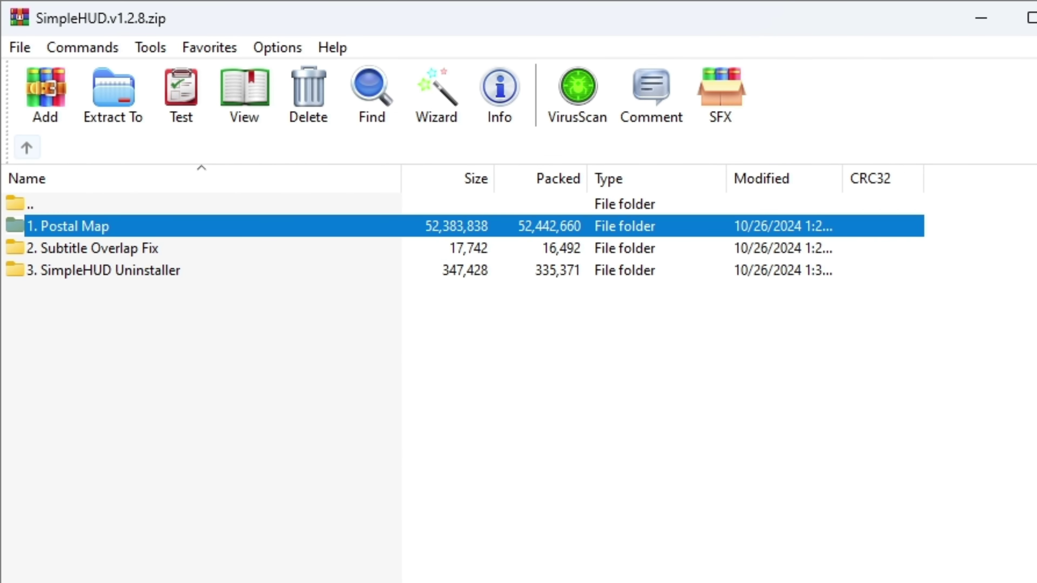
click(186, 248)
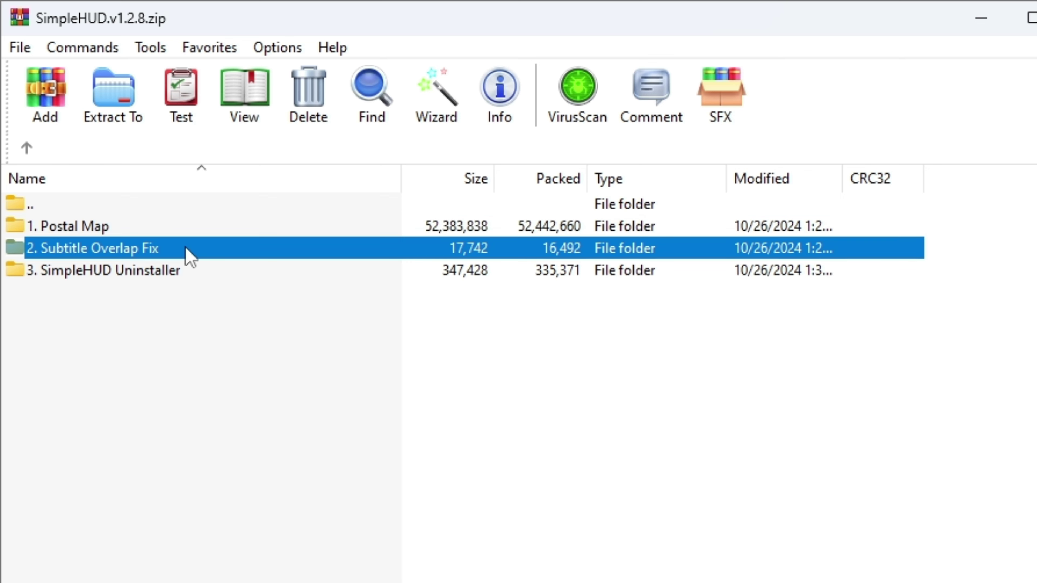
double_click(186, 248)
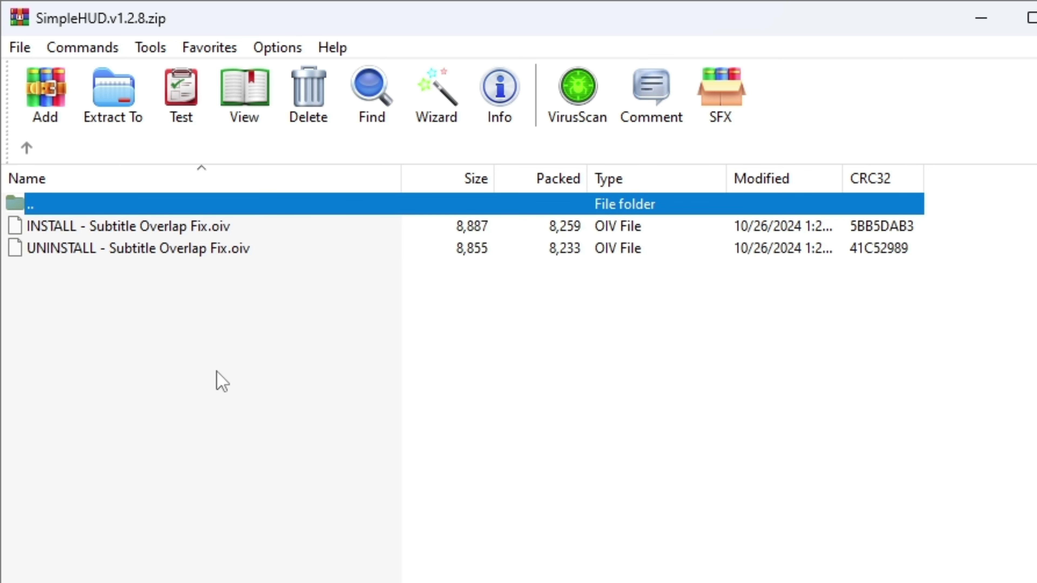
click(248, 227)
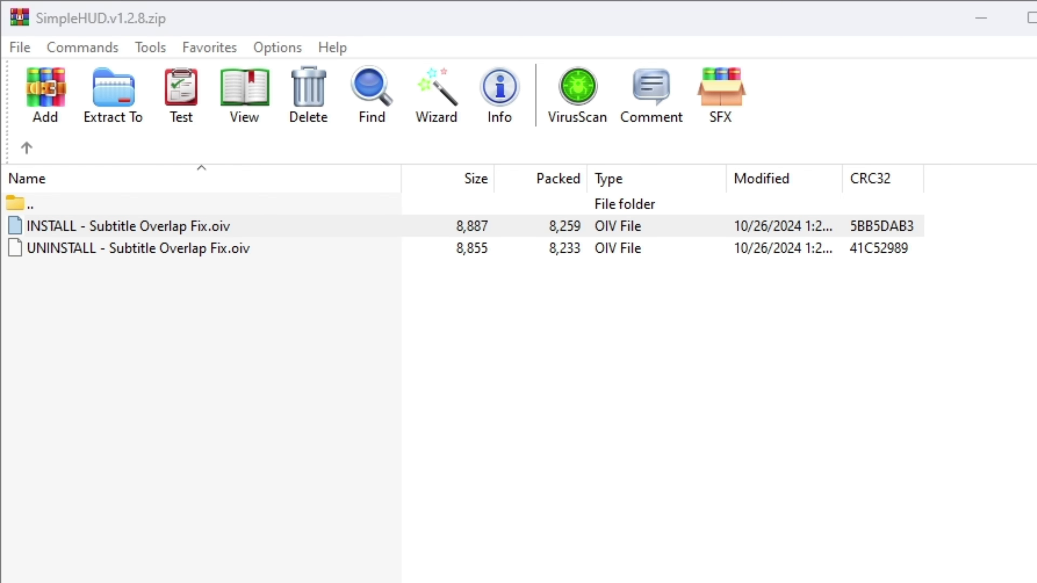
click(479, 28)
drag(308, 241, 308, 242)
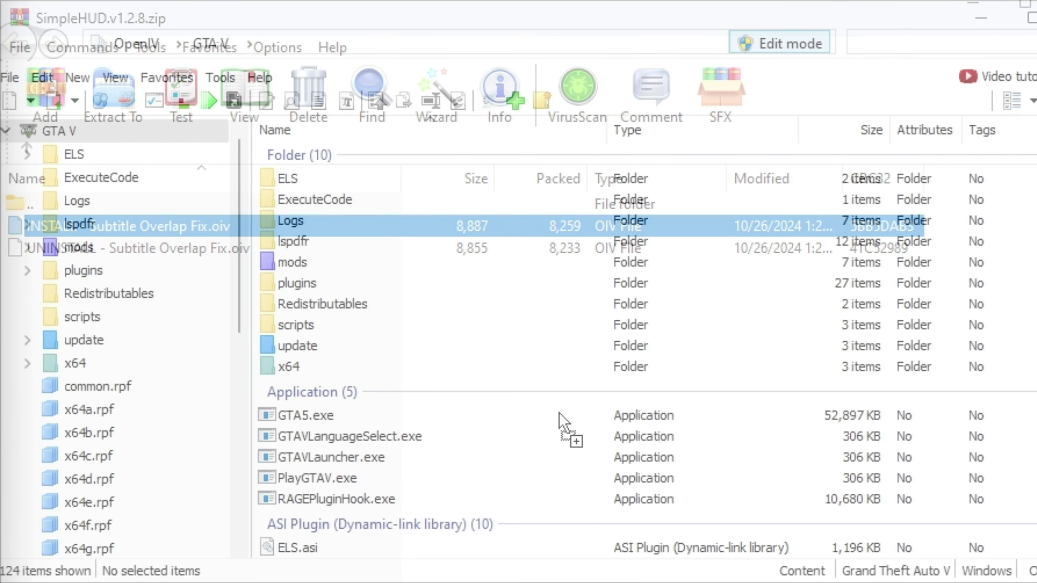
drag(563, 429, 678, 360)
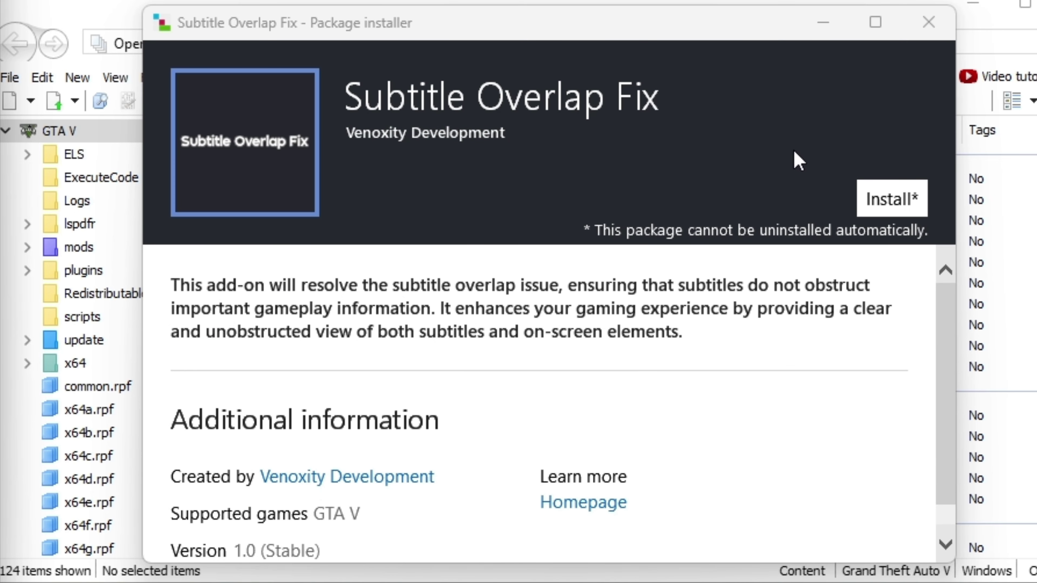
Install the Subtitle Overlap Fix into the mods folder and close the finished installer
click(895, 204)
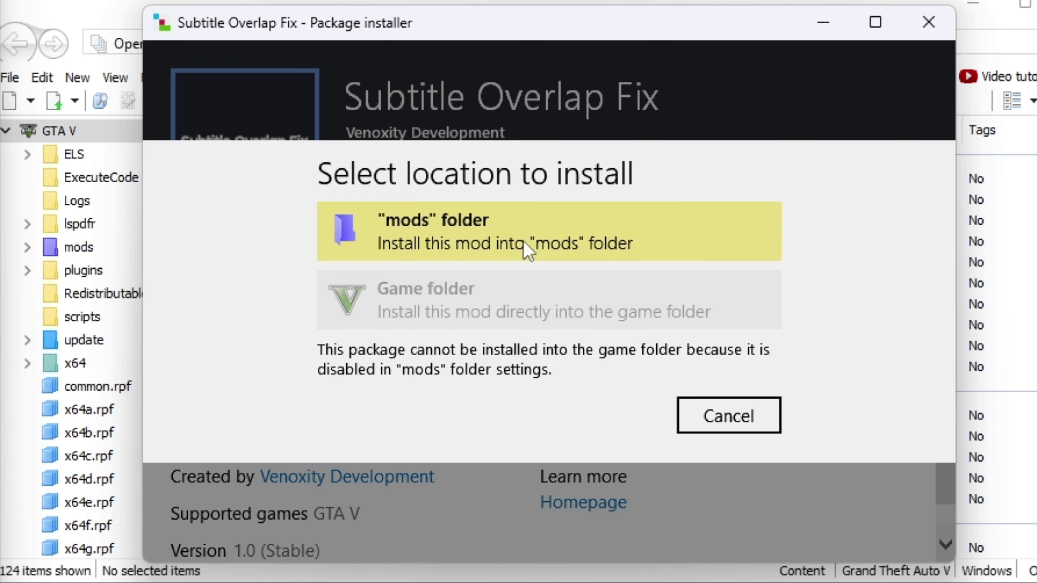
click(527, 250)
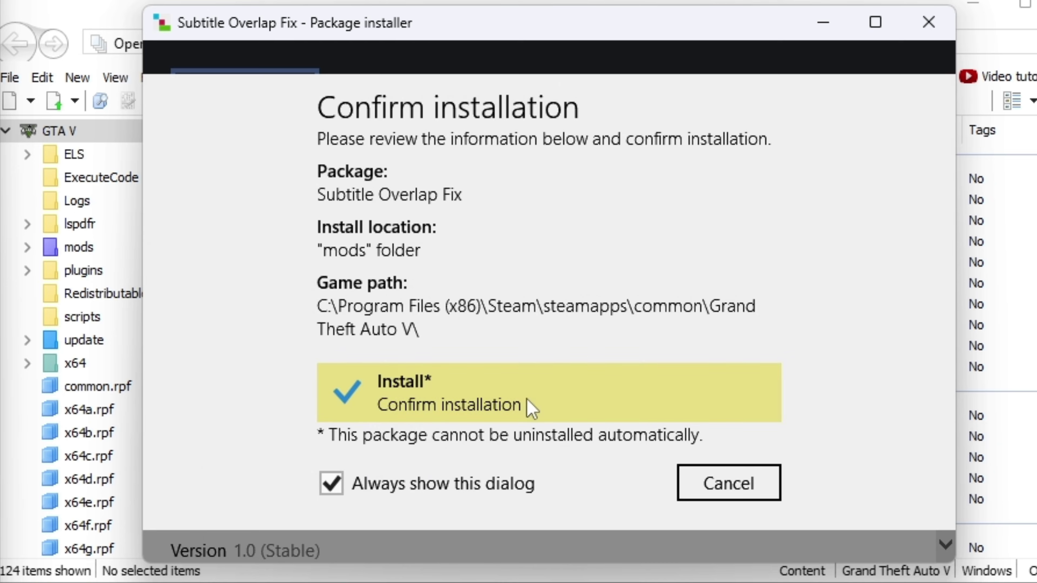
click(531, 406)
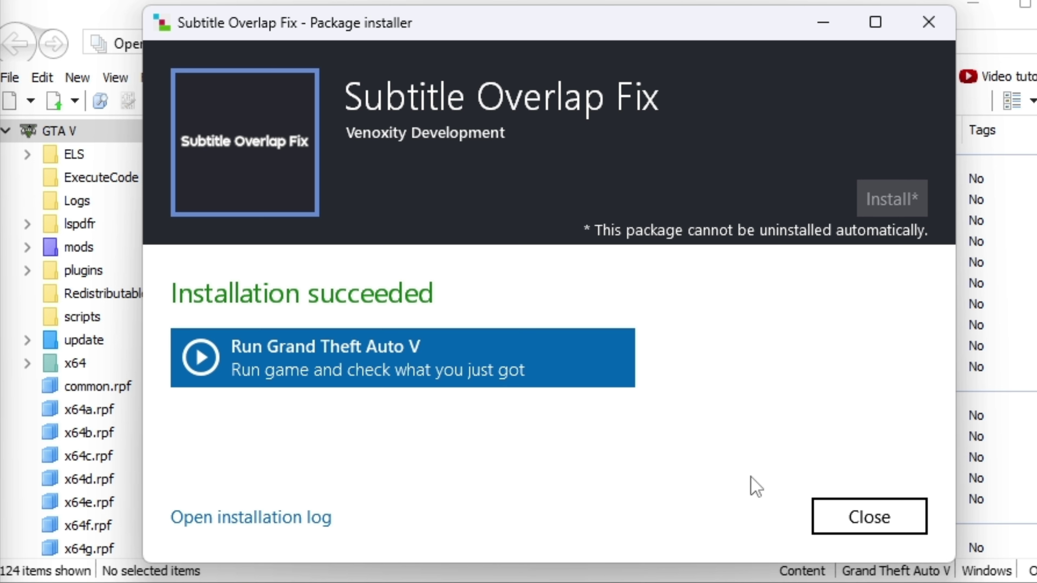
click(878, 516)
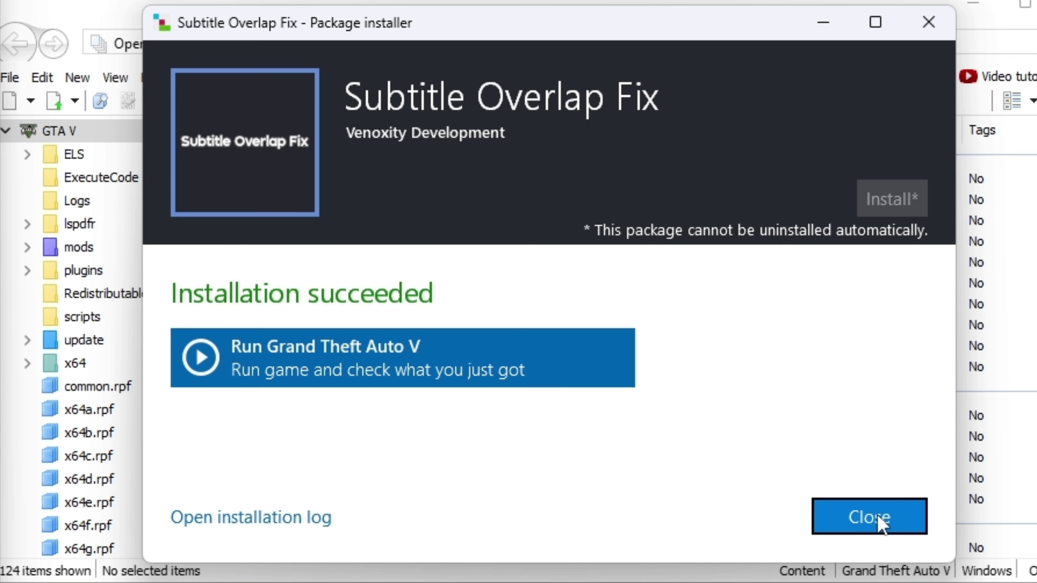
click(869, 516)
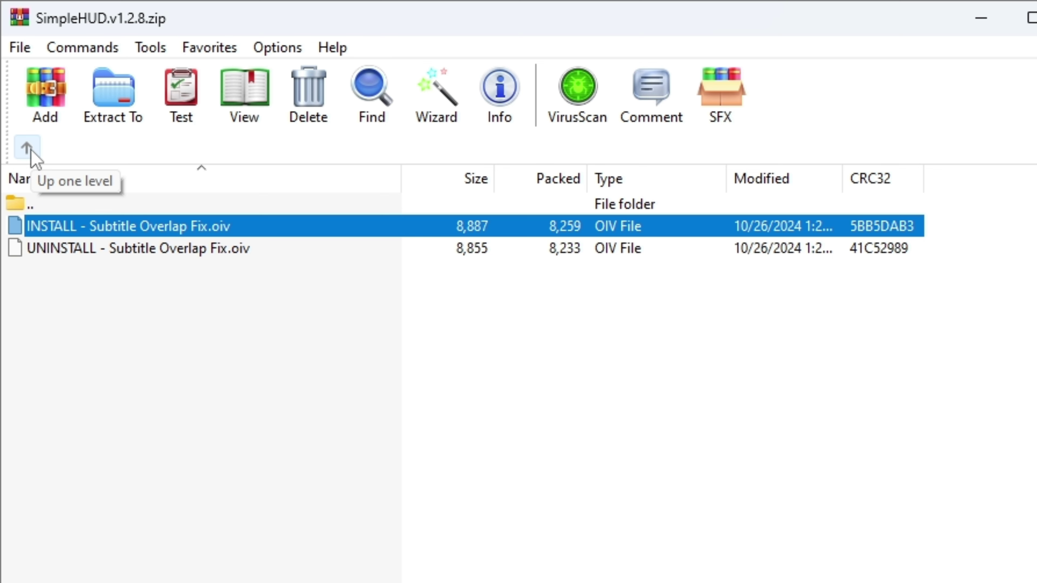
Go up to the archive root and open its Grand Theft Auto V folder in WinRAR
click(27, 148)
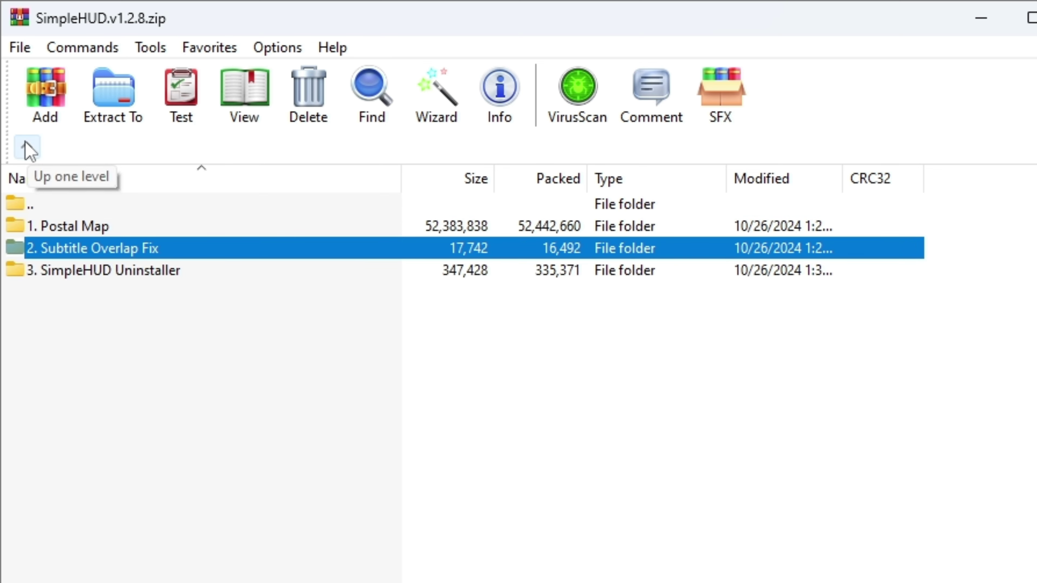
click(28, 147)
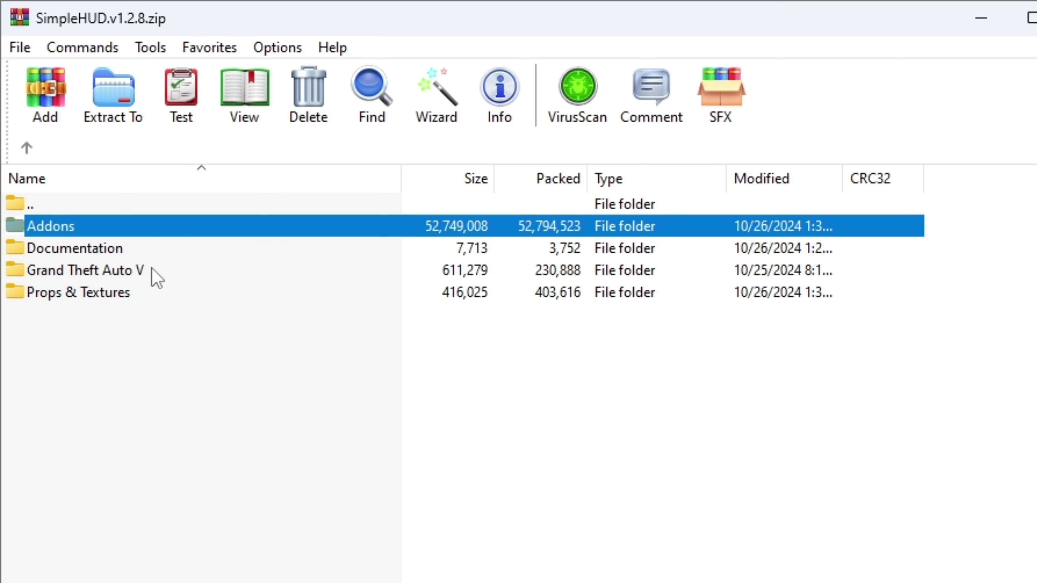
click(157, 279)
double_click(156, 279)
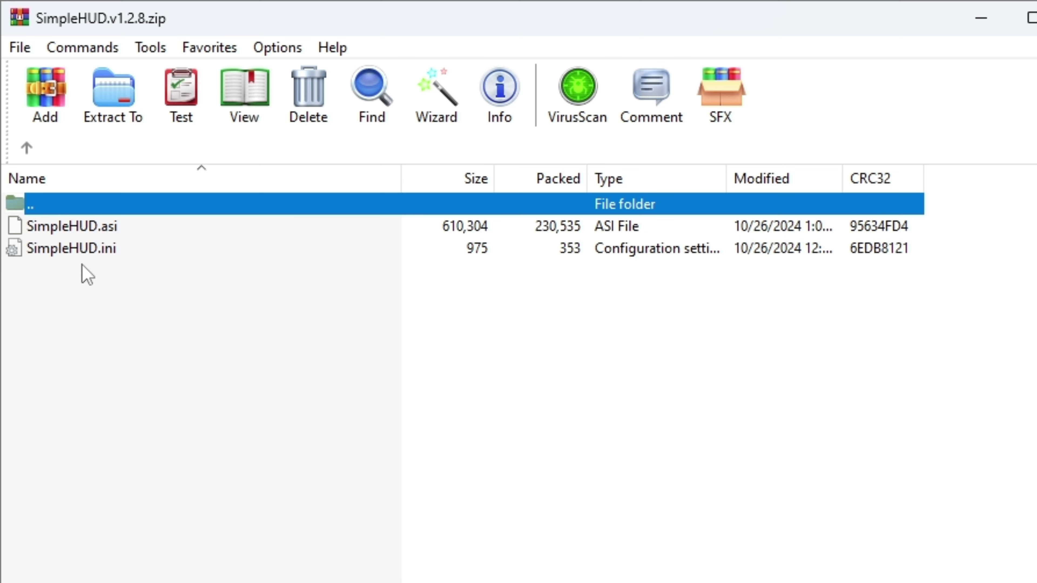
click(72, 289)
Drag SimpleHUD.asi and SimpleHUD.ini from WinRAR into the Grand Theft Auto V game folder
drag(87, 287, 989, 422)
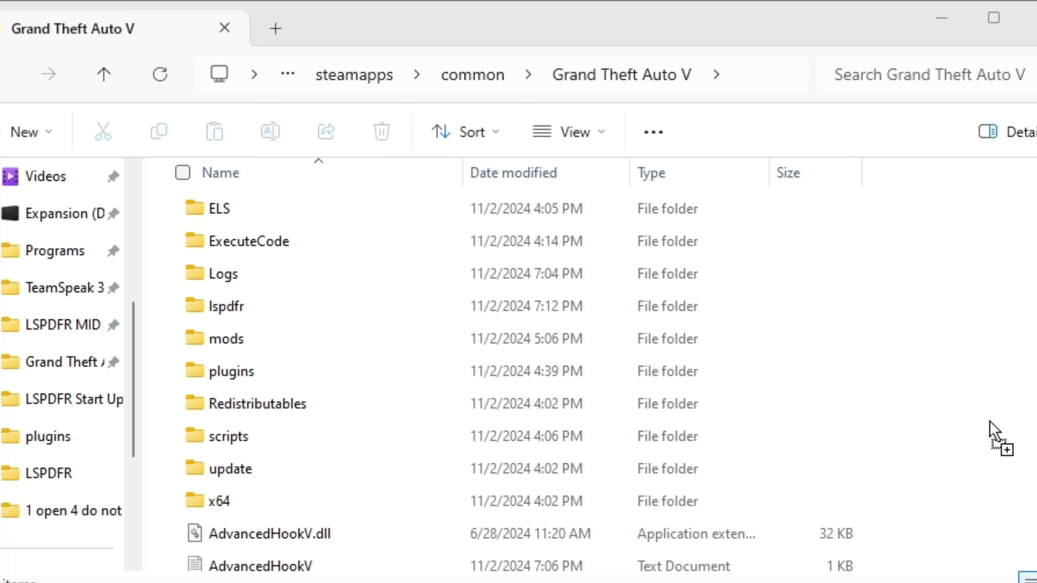
drag(989, 422, 991, 430)
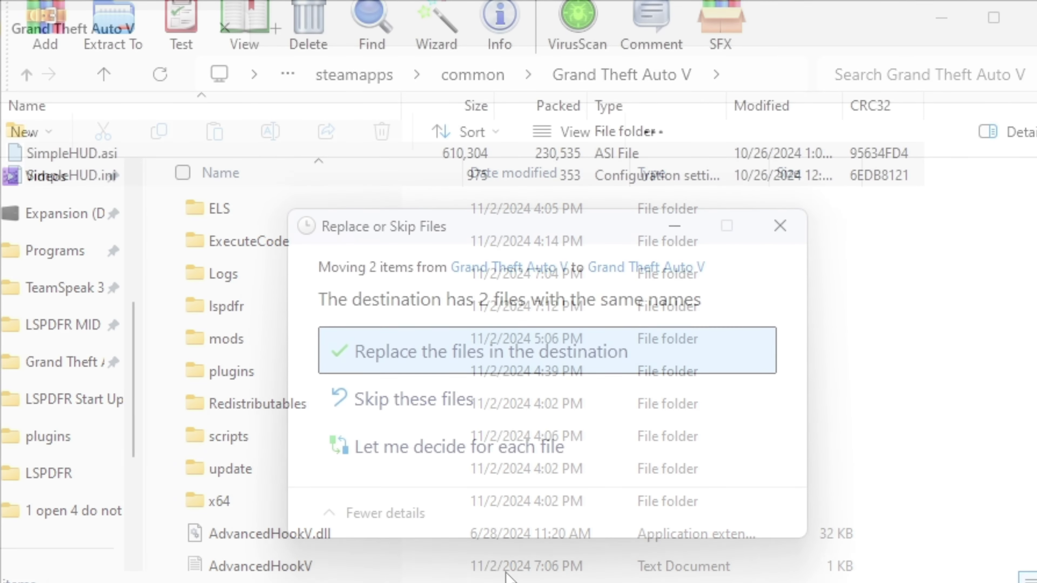